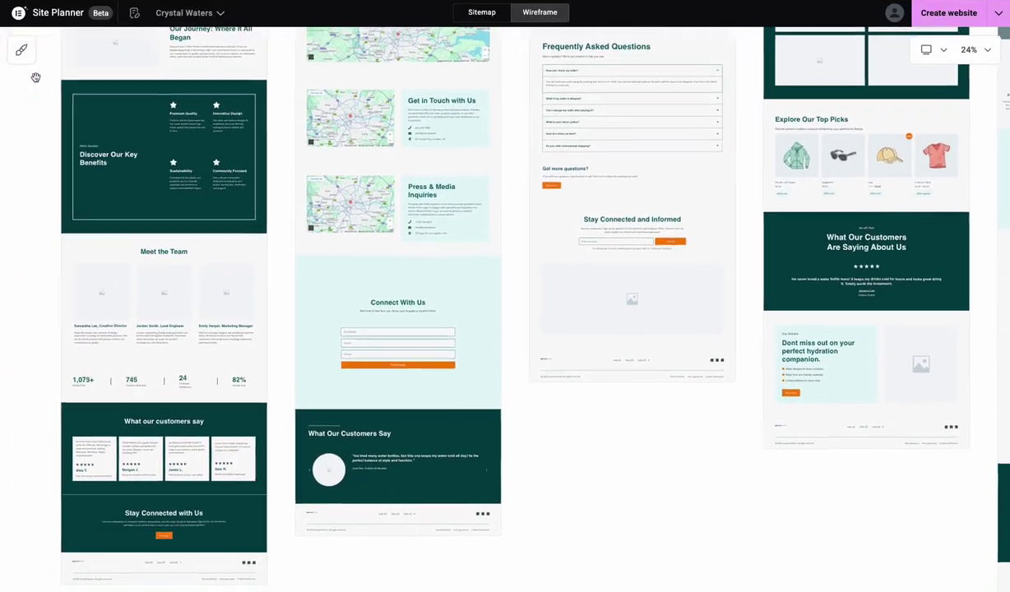
Step: Open the Colors settings and try the pink, peach and blue suggested palettes
left_click(22, 50)
left_click(87, 181)
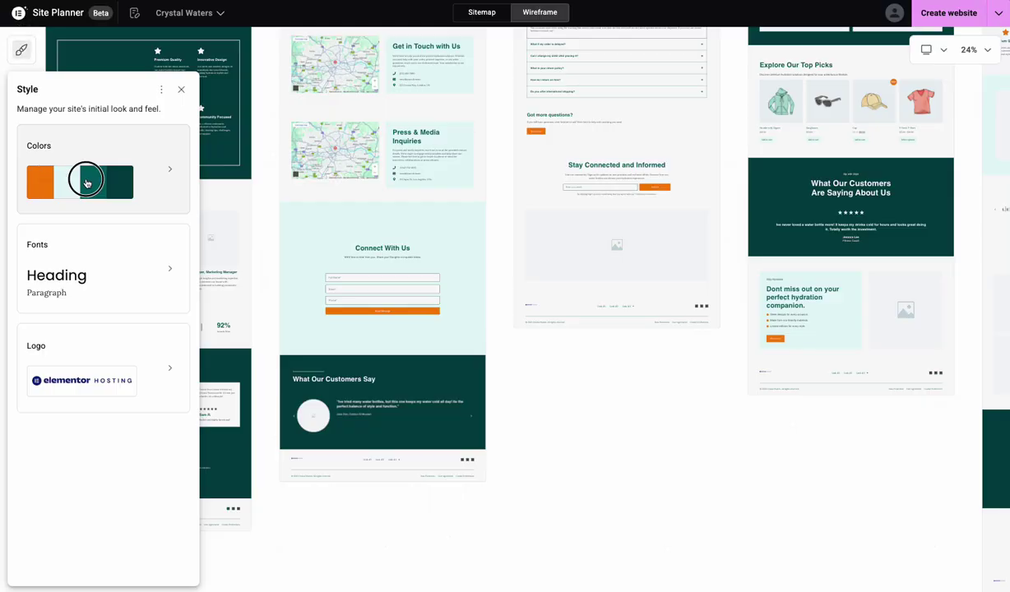
left_click(103, 284)
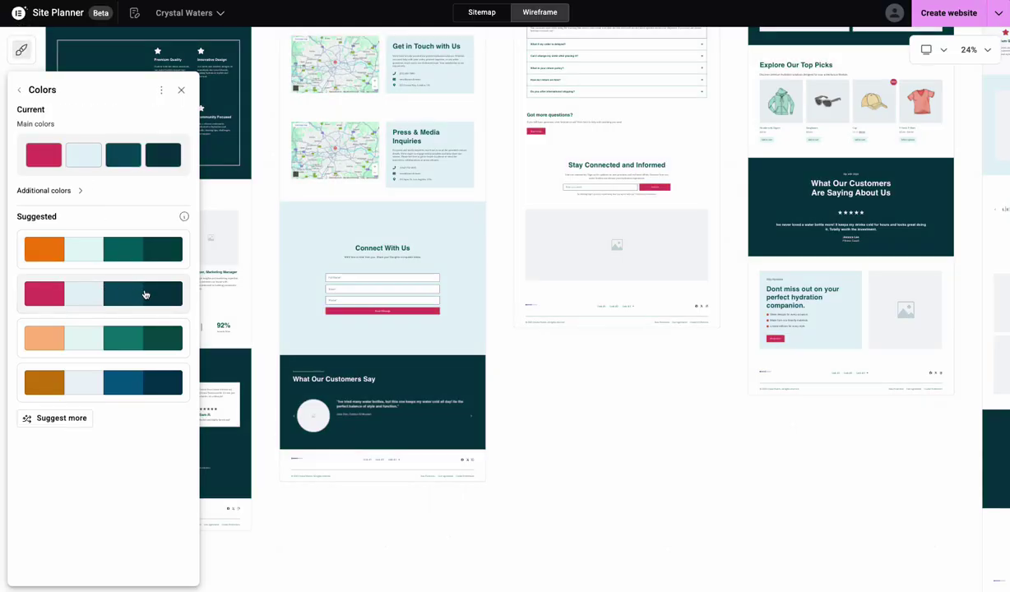
left_click(124, 337)
scroll(509, 360, "up", 2)
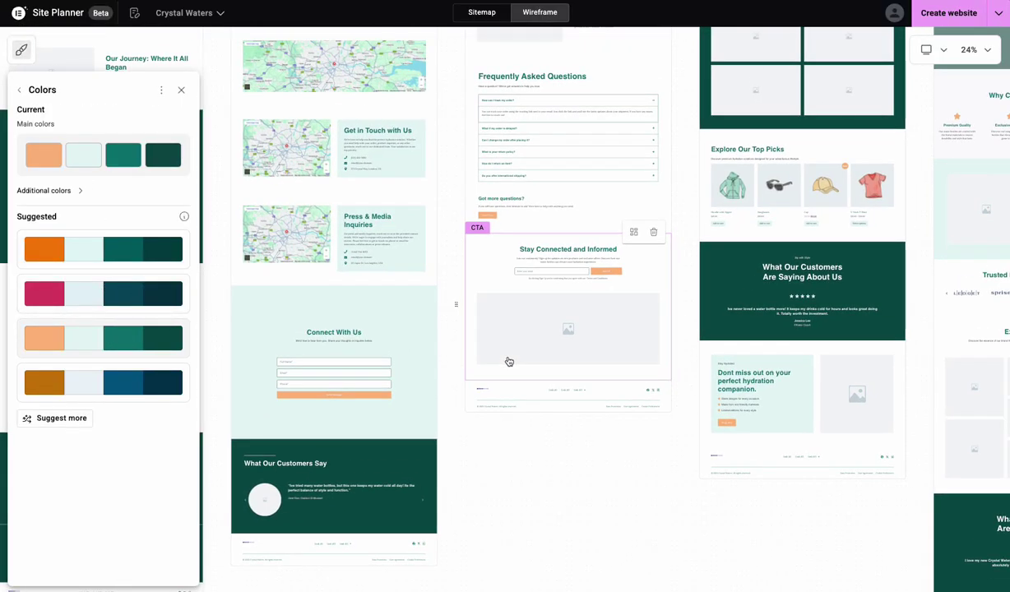
scroll(509, 362, "up", 5)
scroll(509, 362, "right", 5)
left_click(131, 383)
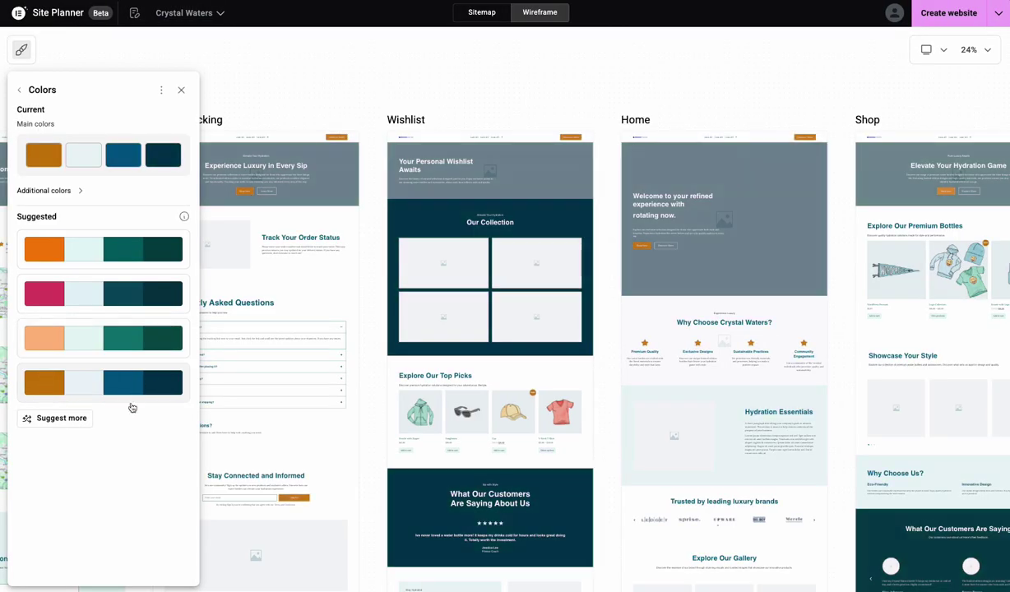
Step: Generate more palette suggestions and try the green, pink-and-blue and second palettes
left_click(74, 419)
scroll(195, 421, "down", 2)
scroll(196, 421, "right", 2)
left_click(149, 384)
left_click(128, 337)
left_click(129, 295)
Step: Request another set of suggested palettes and apply the orange one
scroll(267, 399, "down", 2)
scroll(267, 399, "right", 2)
scroll(263, 405, "down", 1)
scroll(263, 406, "right", 1)
left_click(75, 419)
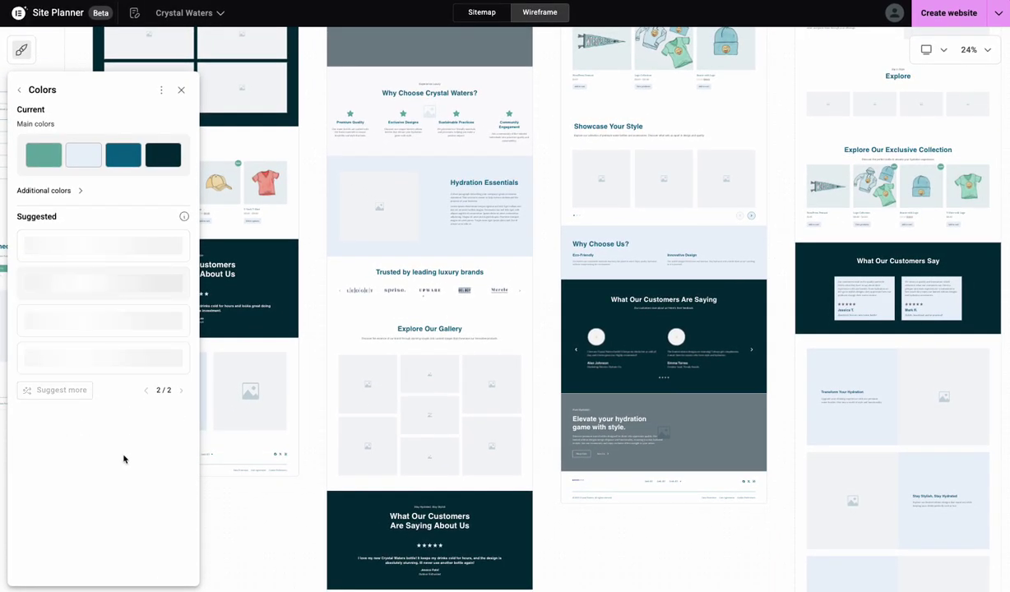
left_click(133, 338)
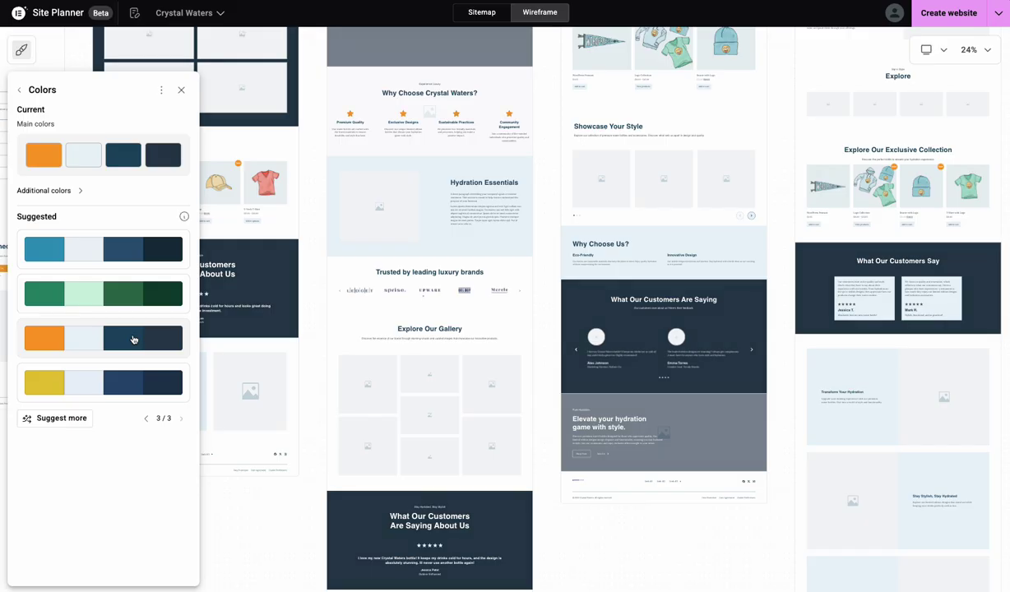
Step: Try the yellow and blue palettes, settle on green, and zoom out to 10%
scroll(419, 400, "up", 3)
scroll(419, 401, "left", 2)
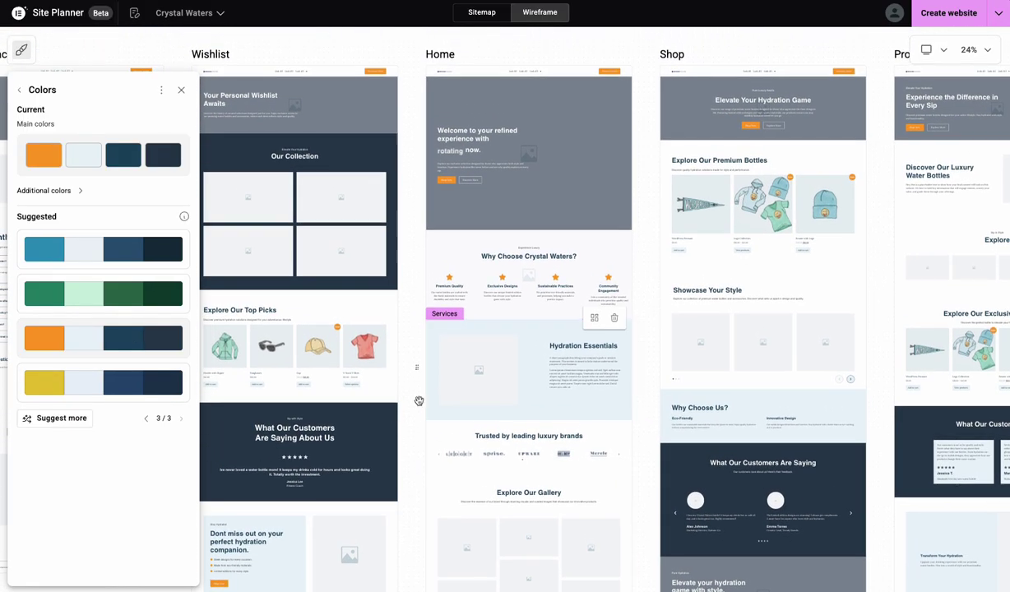
left_click(90, 376)
left_click(93, 256)
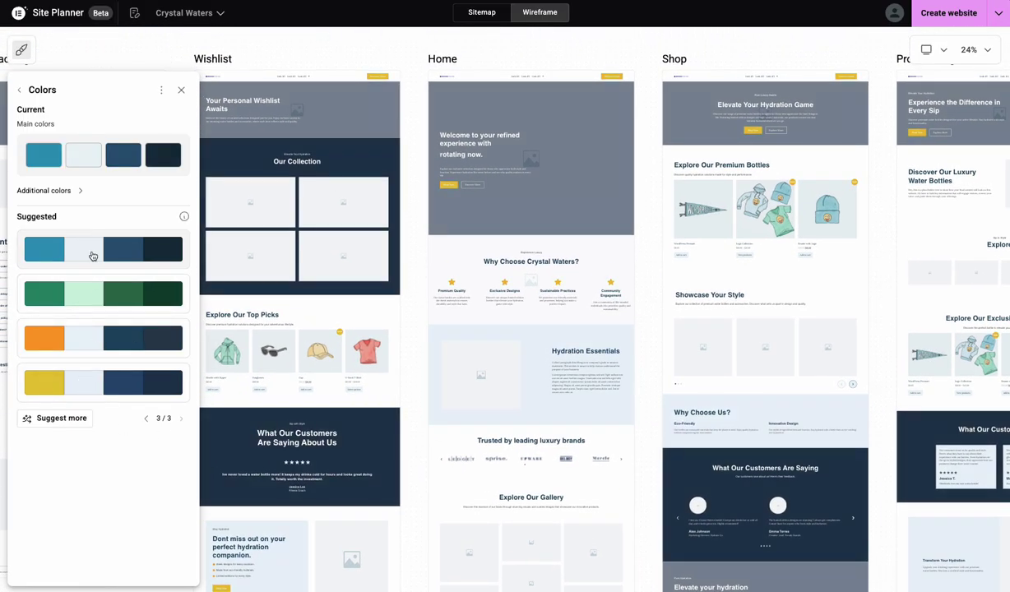
left_click(98, 302)
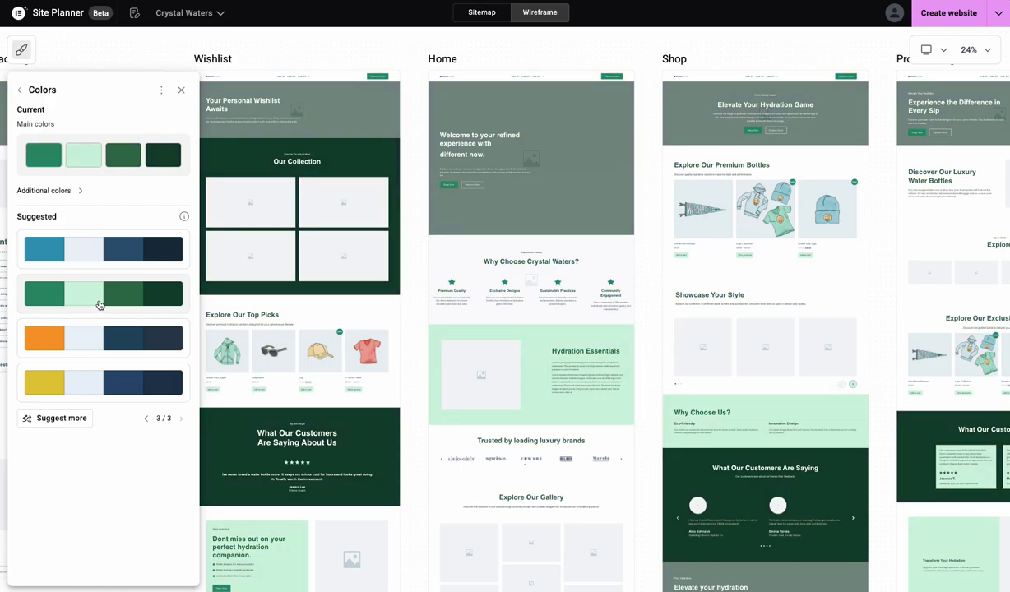
key("shift+1")
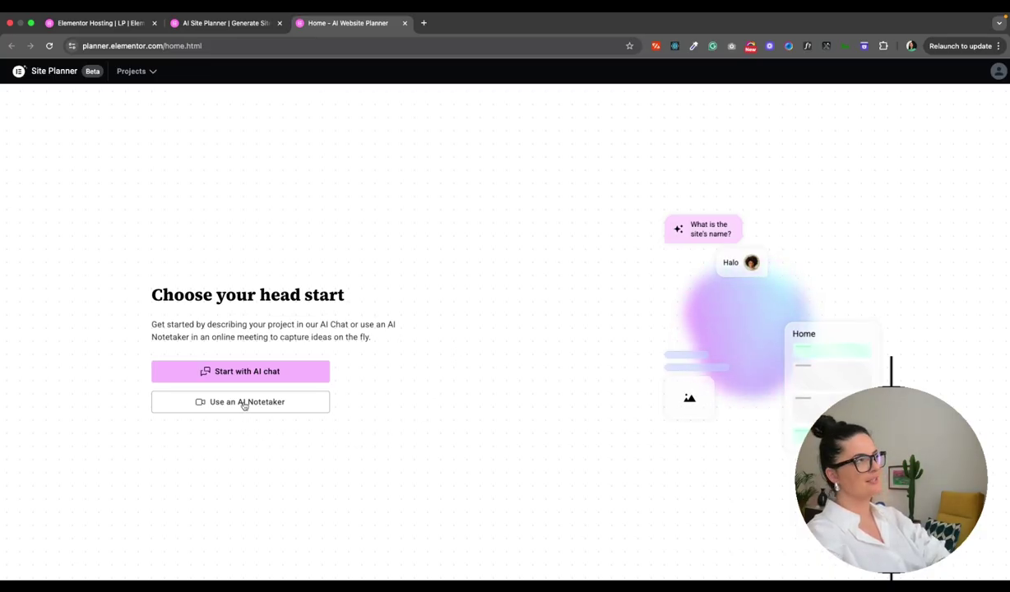
Step: Open the AI Notetaker meeting setup, then go back to the Site Planner start page
left_click(244, 403)
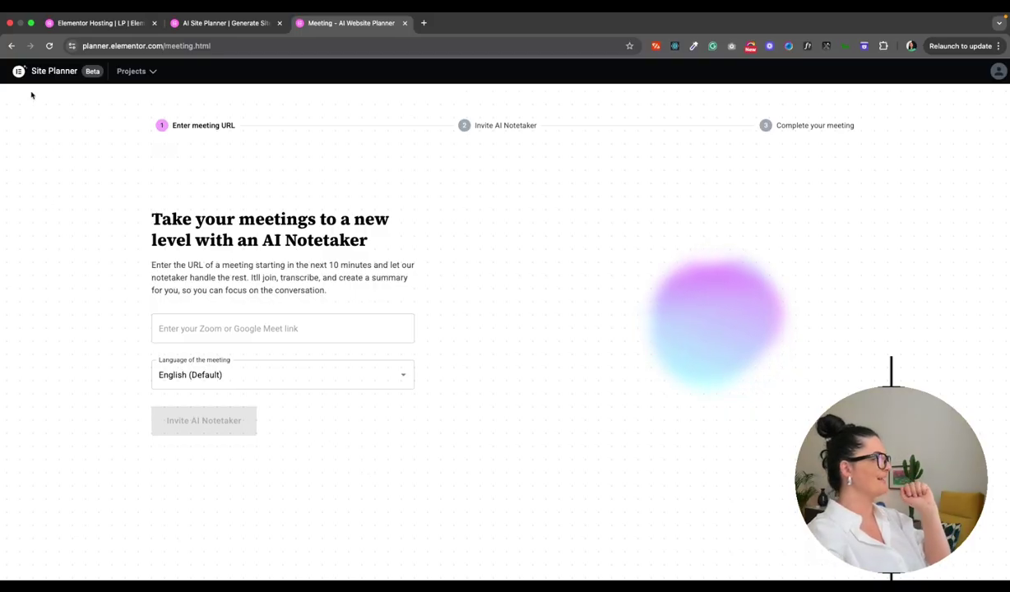
left_click(12, 46)
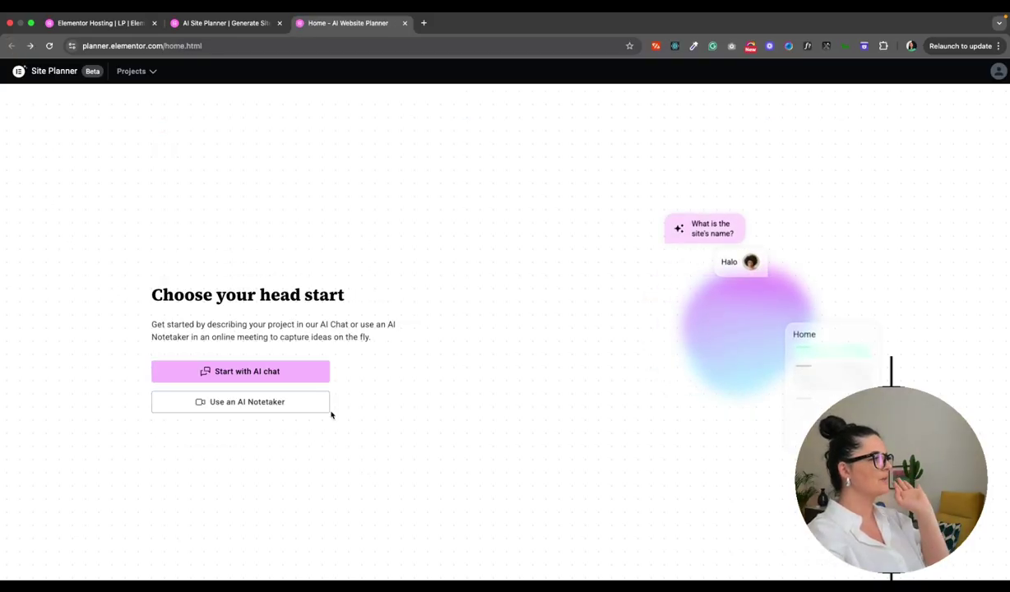
Step: Reopen the Crystal Waters chat from Recent Chats and scroll through its sitemap messages
left_click(149, 72)
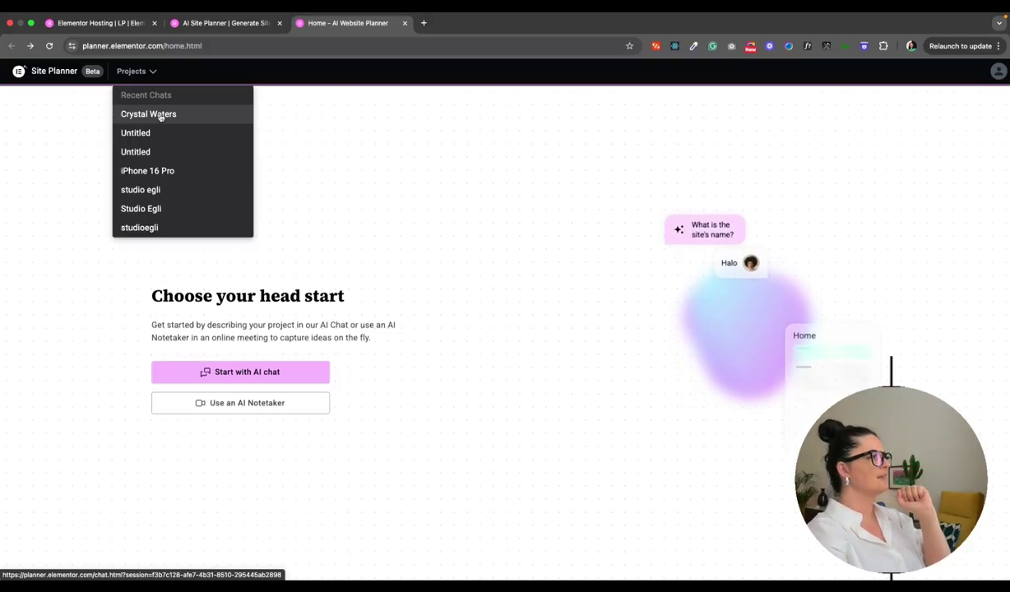
left_click(159, 115)
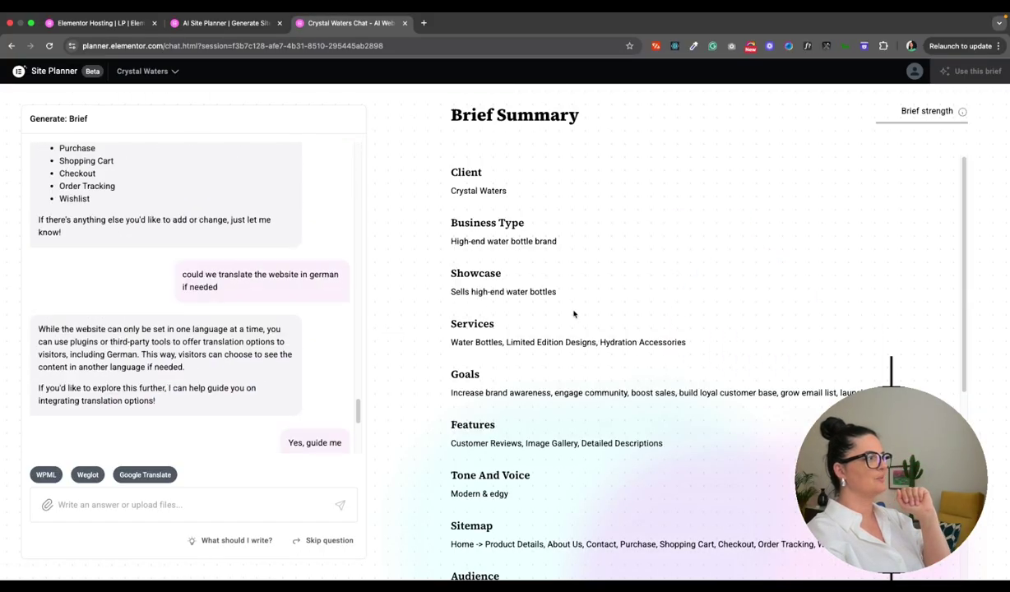
scroll(238, 368, "up", 10)
scroll(239, 369, "up", 5)
scroll(239, 371, "down", 3)
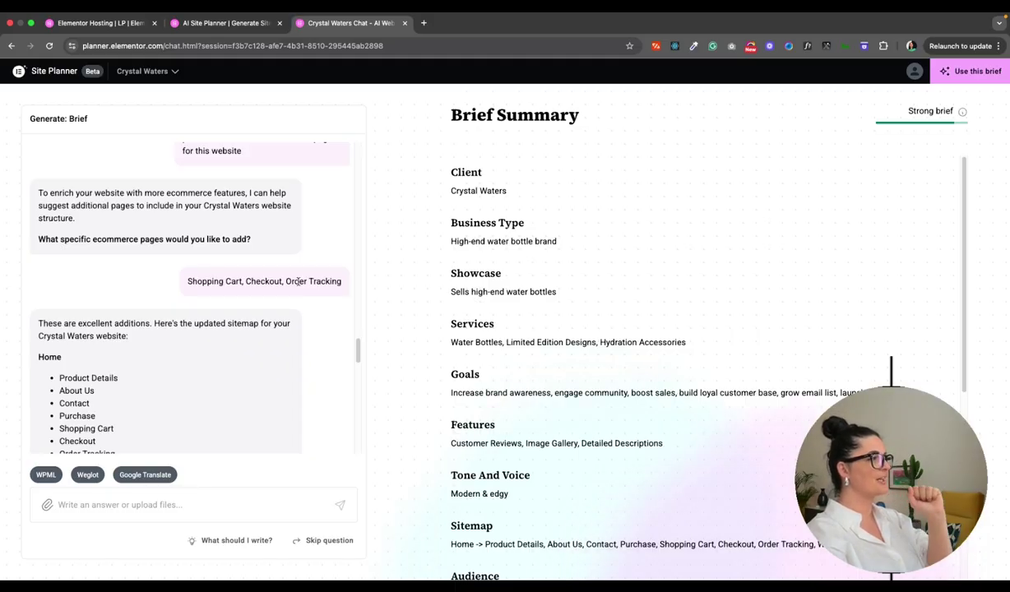
scroll(325, 337, "down", 3)
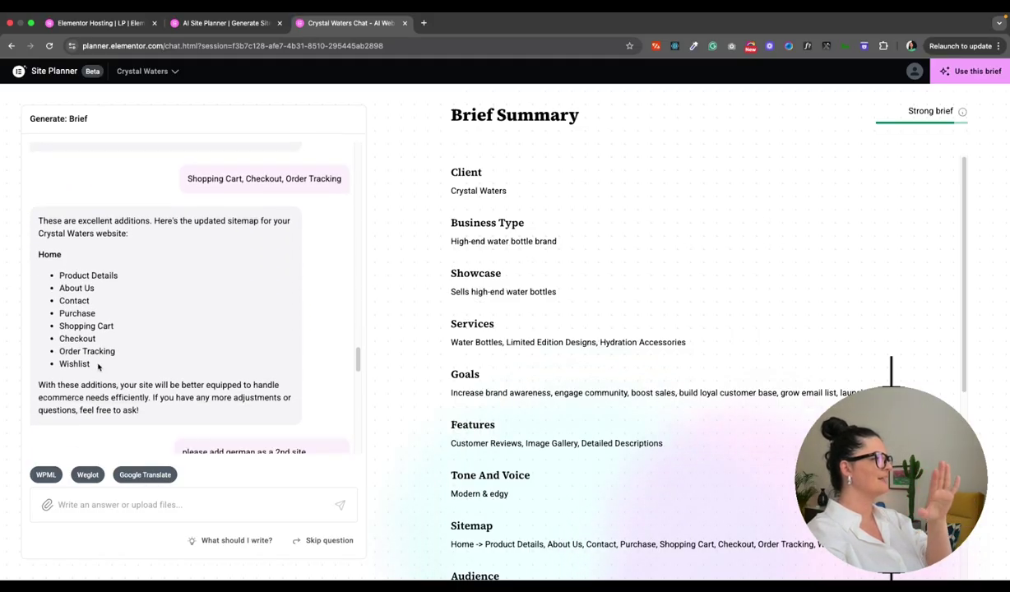
scroll(103, 370, "down", 5)
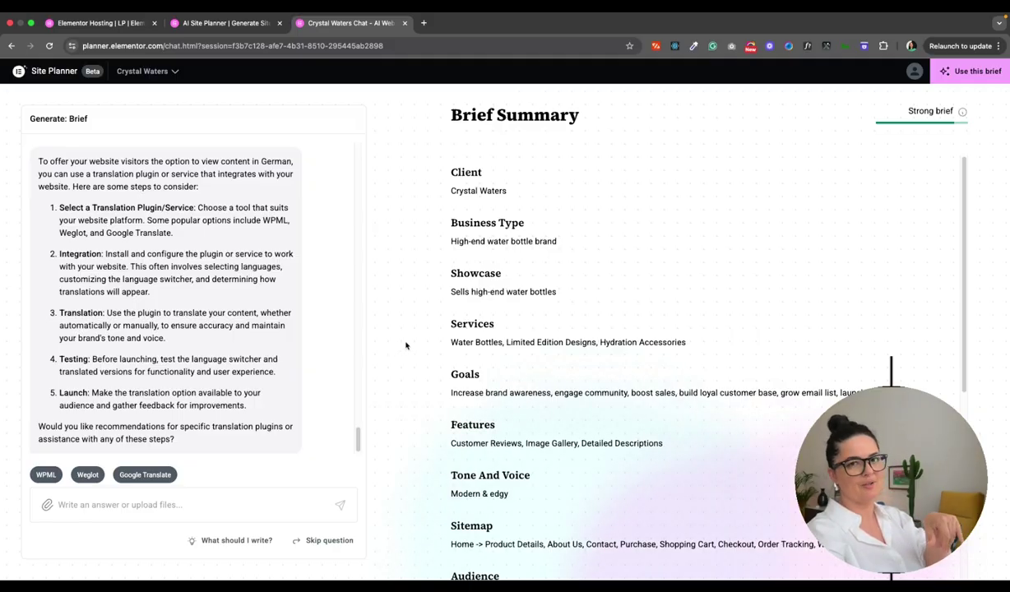
Step: Review the Crystal Waters brief summary and generate the sitemap with Use this brief
scroll(587, 436, "down", 5)
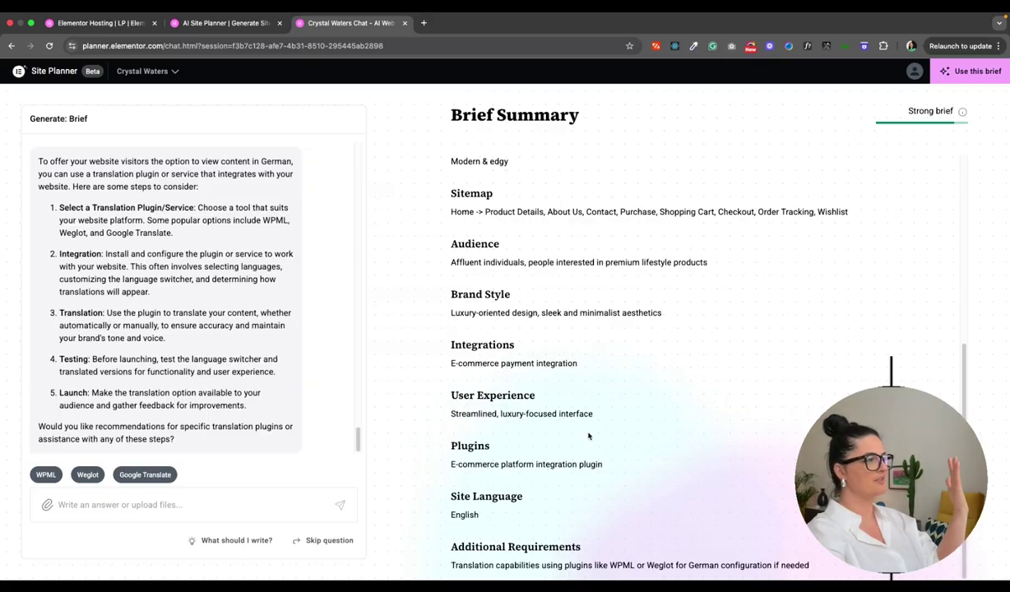
scroll(589, 435, "up", 2)
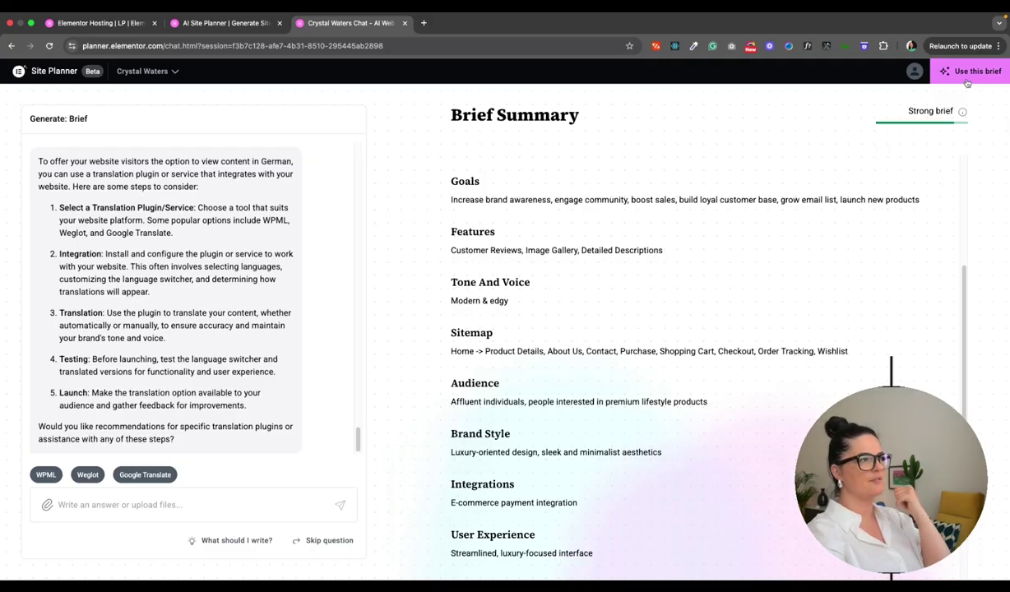
left_click(967, 81)
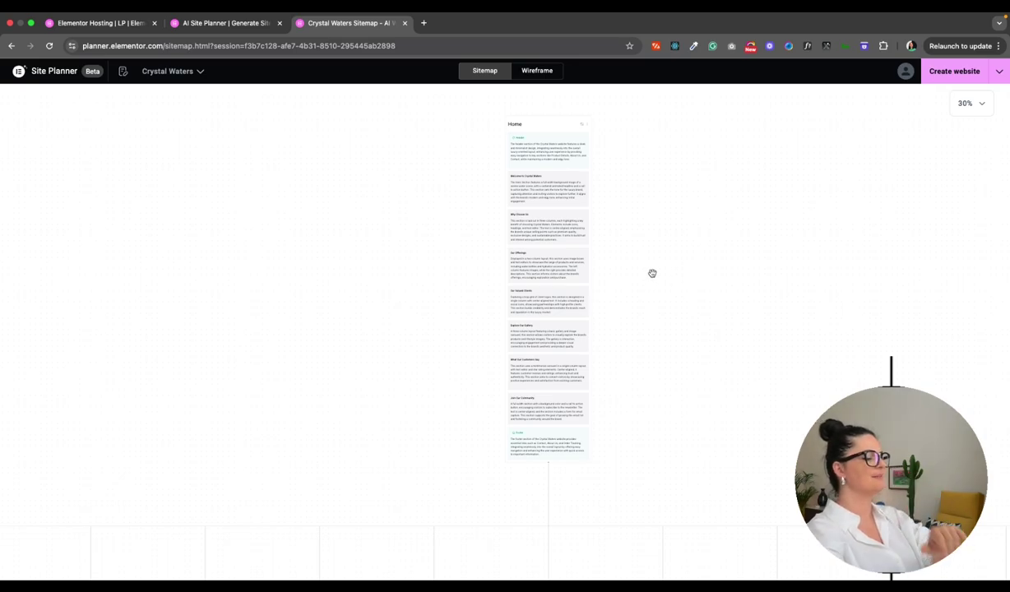
scroll(487, 276, "down", 3)
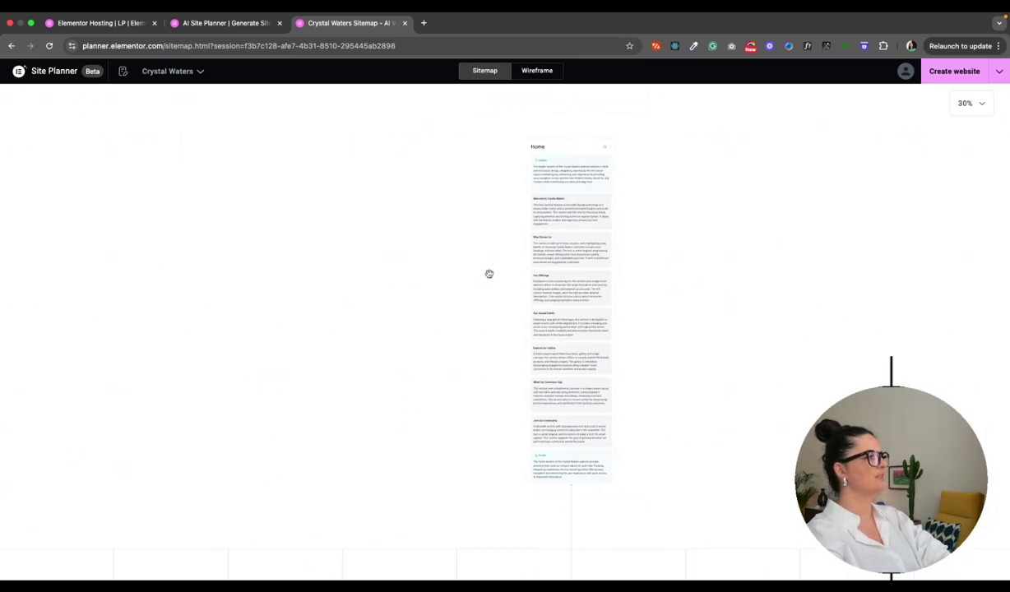
scroll(672, 307, "down", 3)
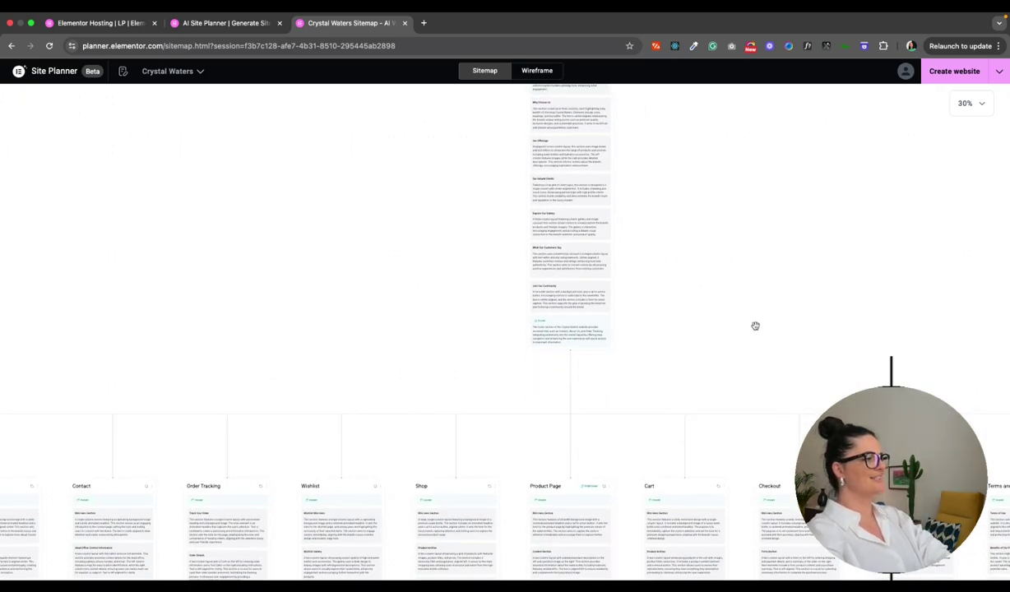
scroll(789, 340, "down", 2)
scroll(814, 352, "down", 3)
scroll(707, 339, "left", 2)
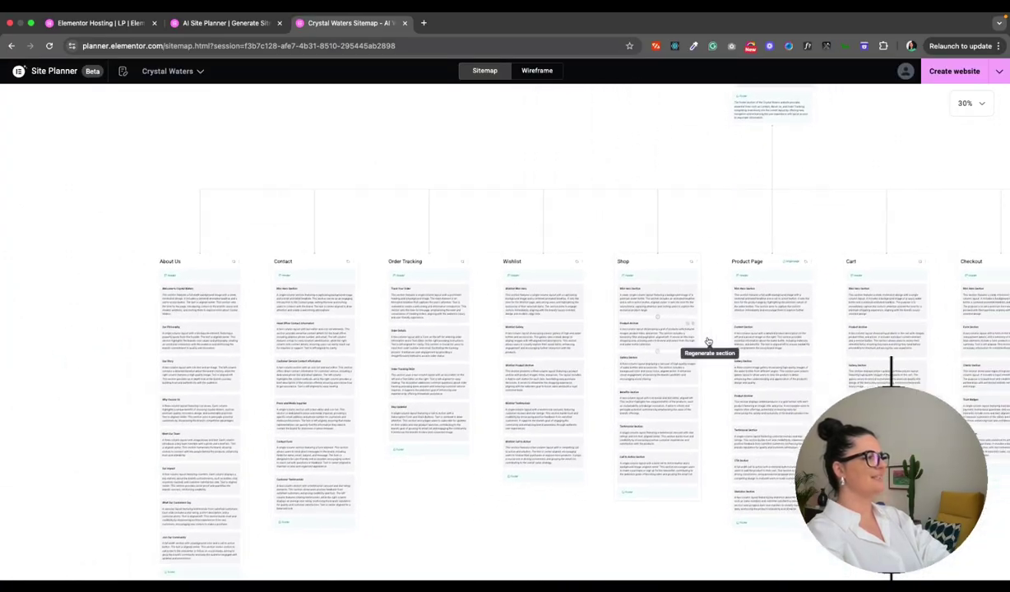
scroll(711, 342, "right", 2)
scroll(717, 346, "right", 5)
scroll(713, 329, "up", 1)
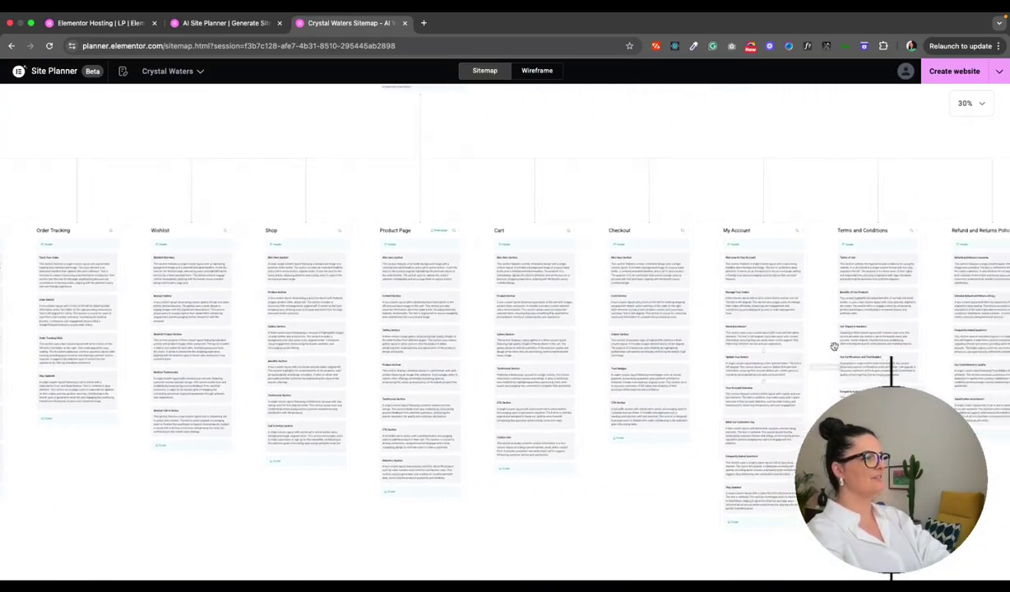
scroll(708, 318, "up", 5)
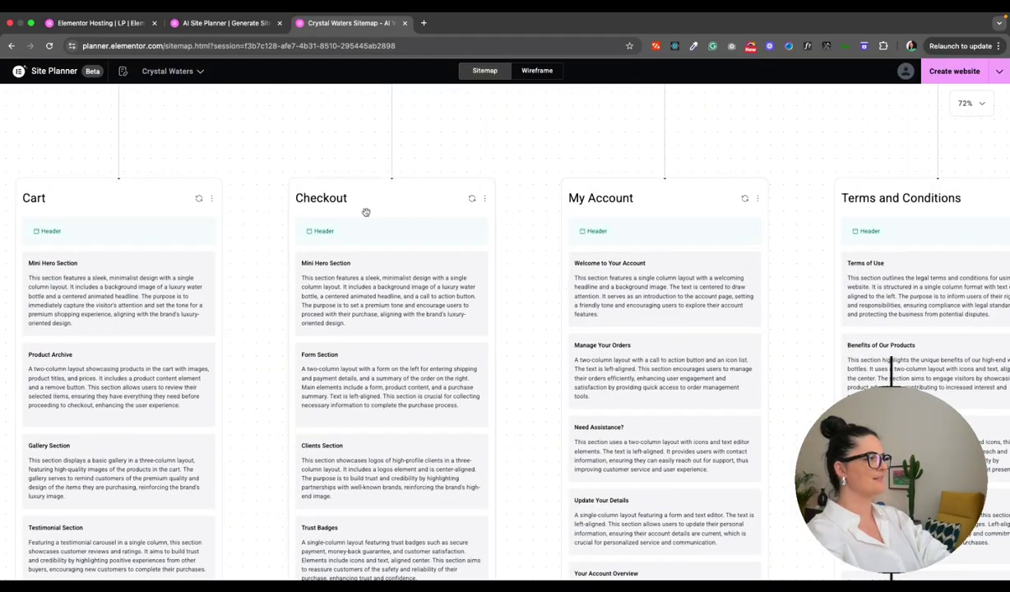
scroll(280, 227, "left", 15)
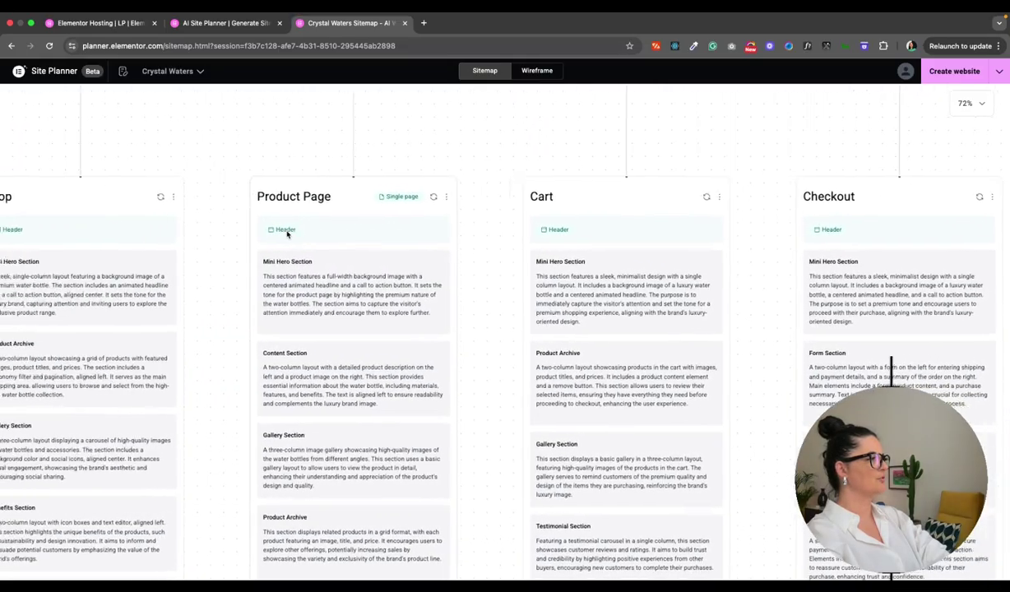
scroll(287, 235, "left", 7)
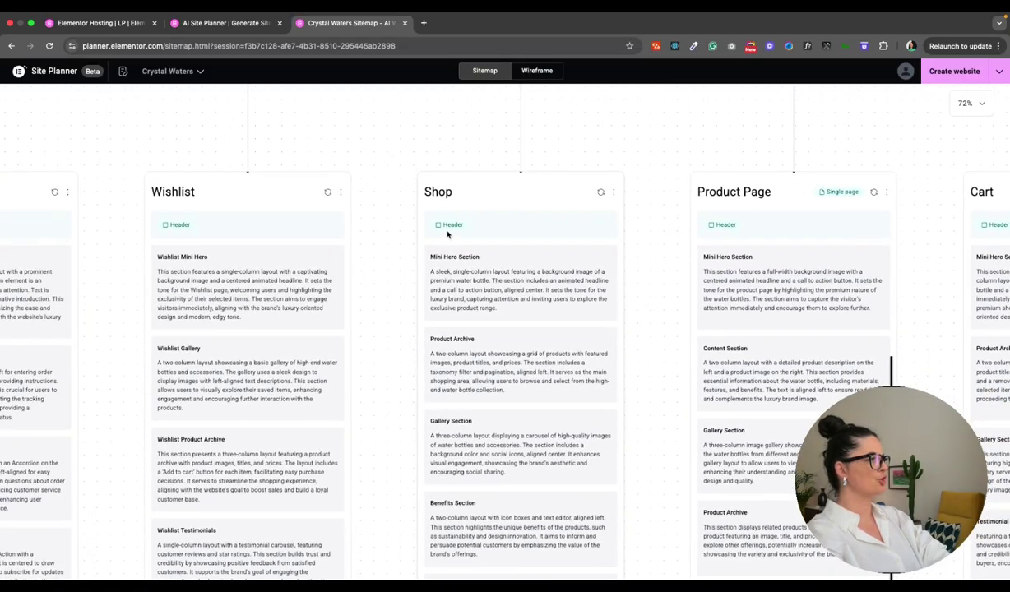
scroll(331, 236, "left", 5)
scroll(368, 233, "left", 6)
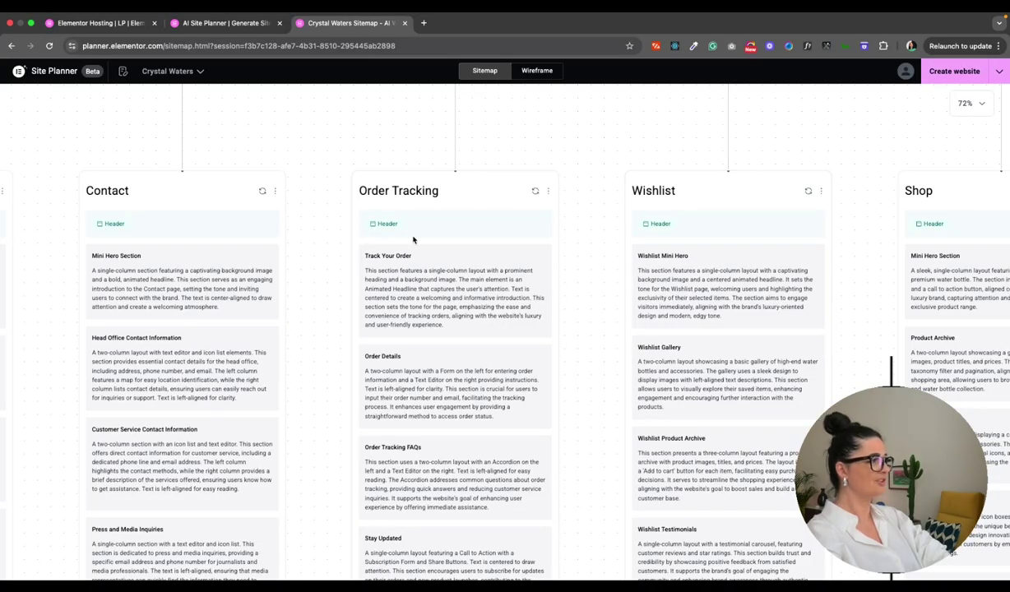
scroll(634, 234, "right", 10)
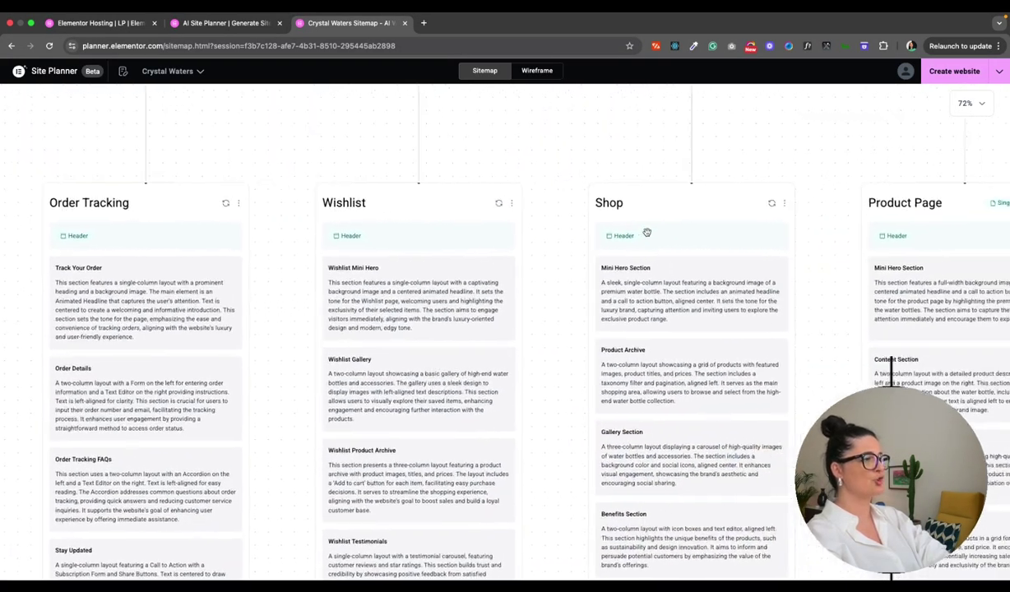
scroll(646, 233, "right", 8)
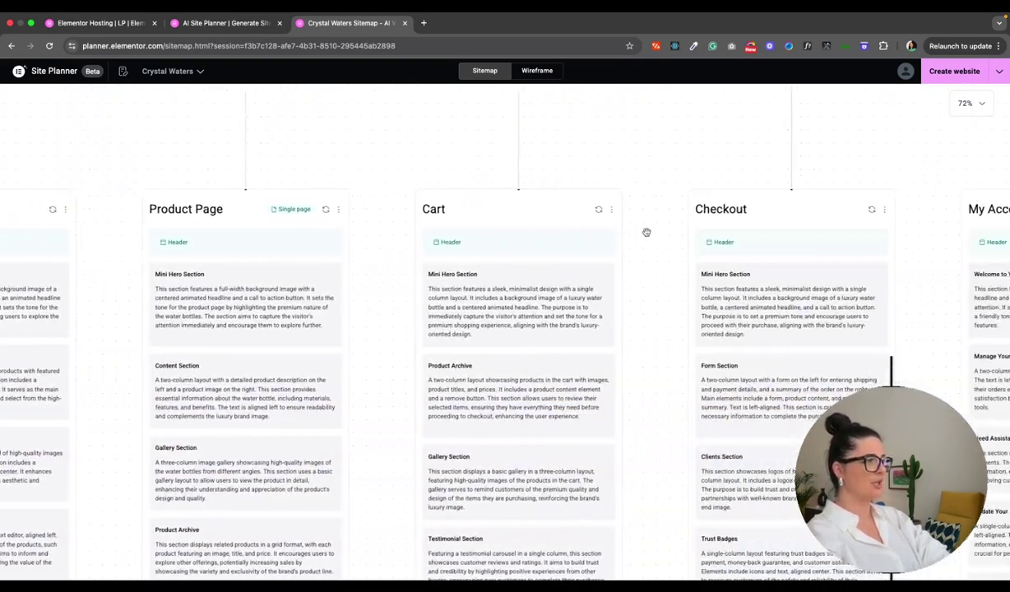
scroll(646, 232, "right", 15)
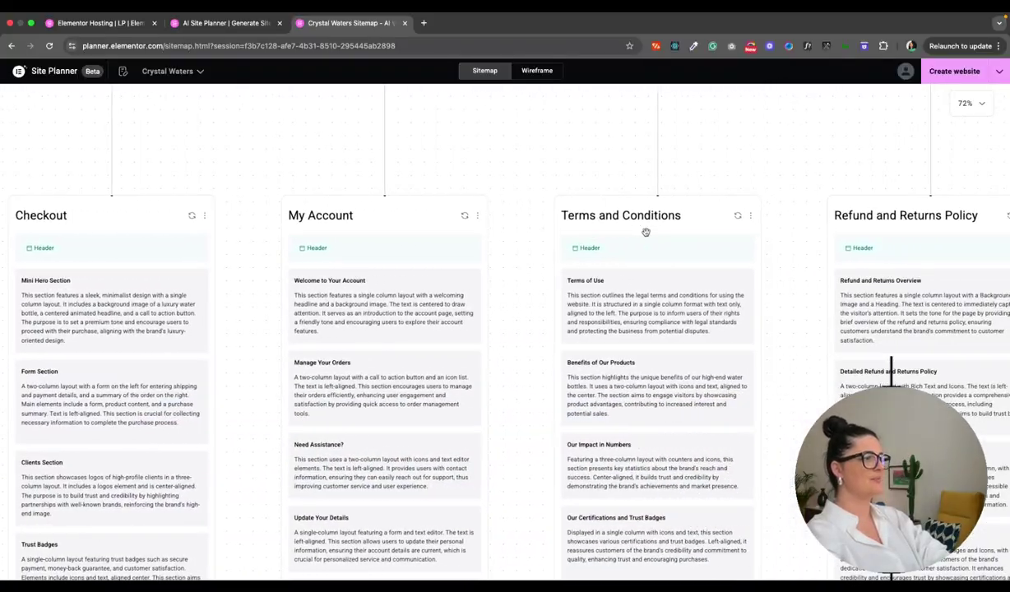
scroll(647, 233, "right", 7)
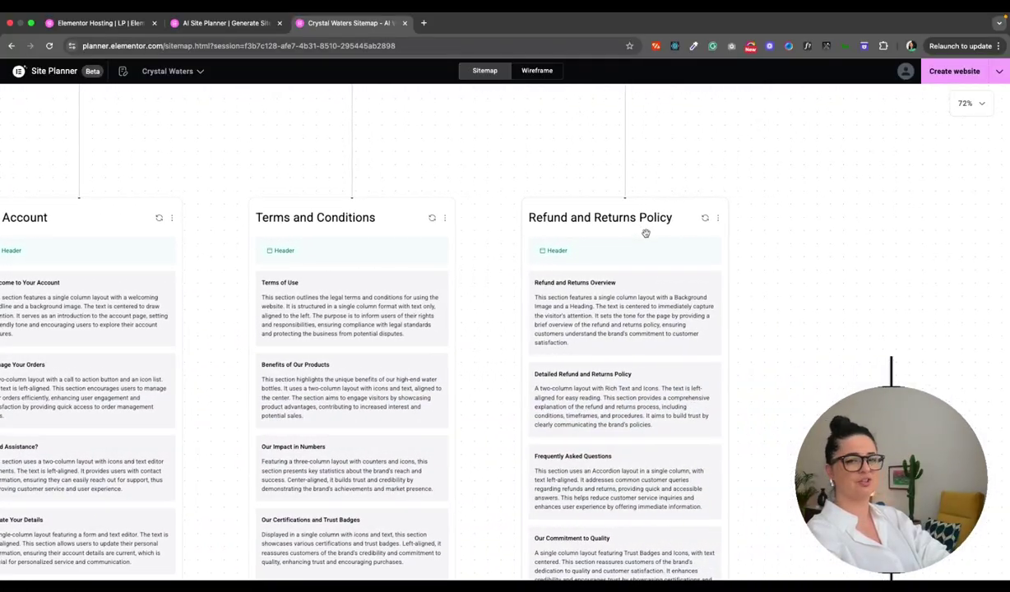
scroll(646, 233, "down", 10)
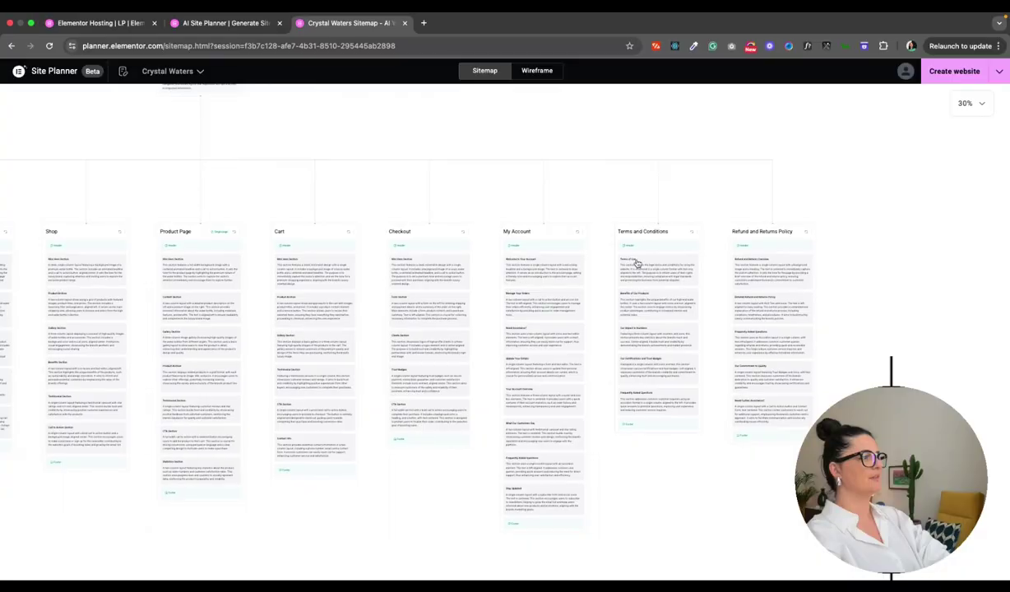
scroll(816, 368, "left", 9)
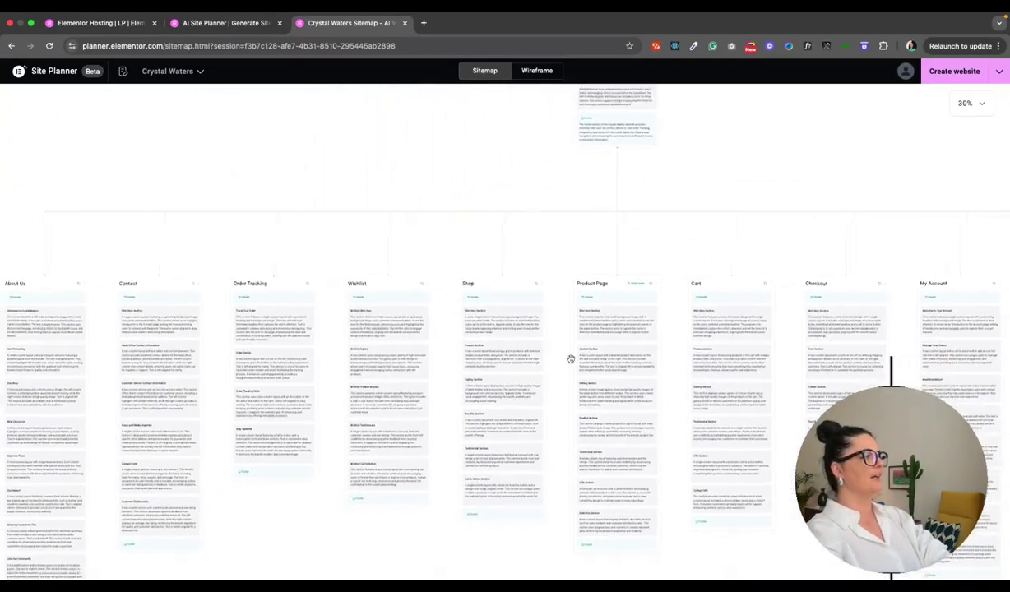
scroll(536, 356, "up", 5)
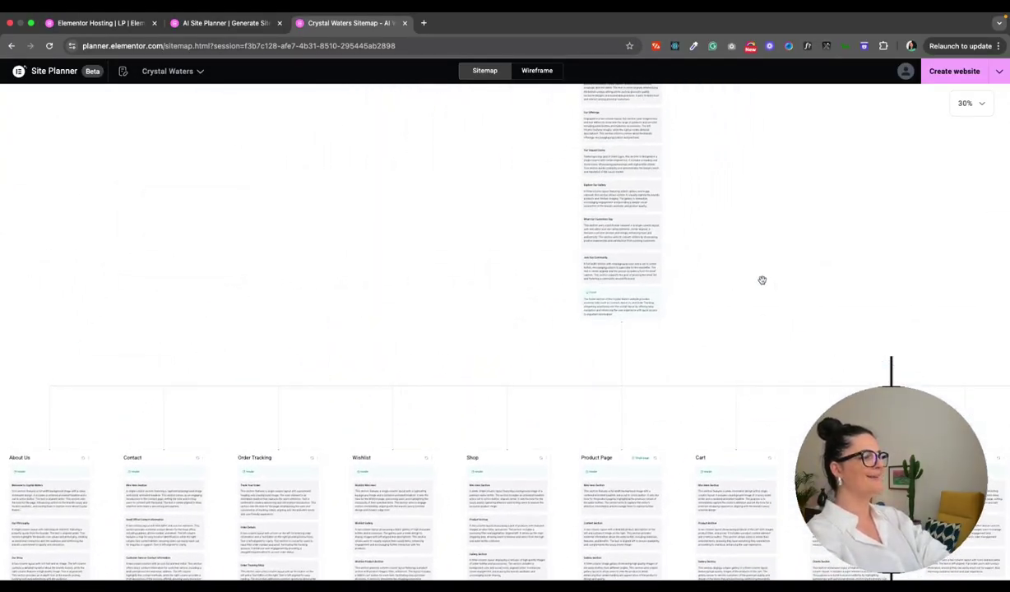
scroll(762, 281, "right", 3)
scroll(761, 280, "down", 2)
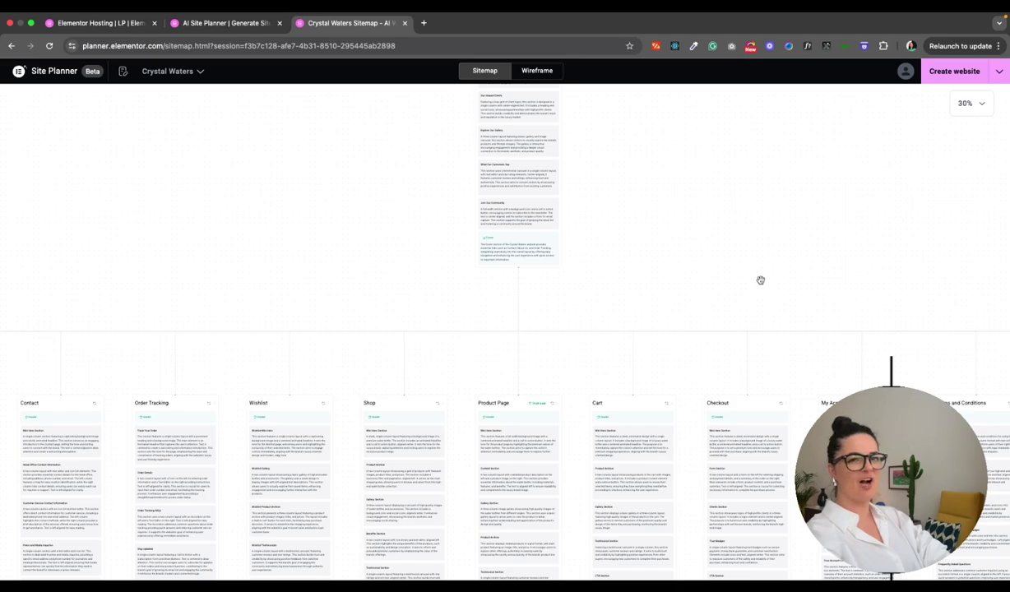
scroll(679, 282, "up", 4)
scroll(678, 282, "left", 2)
scroll(676, 281, "up", 2)
scroll(676, 281, "left", 1)
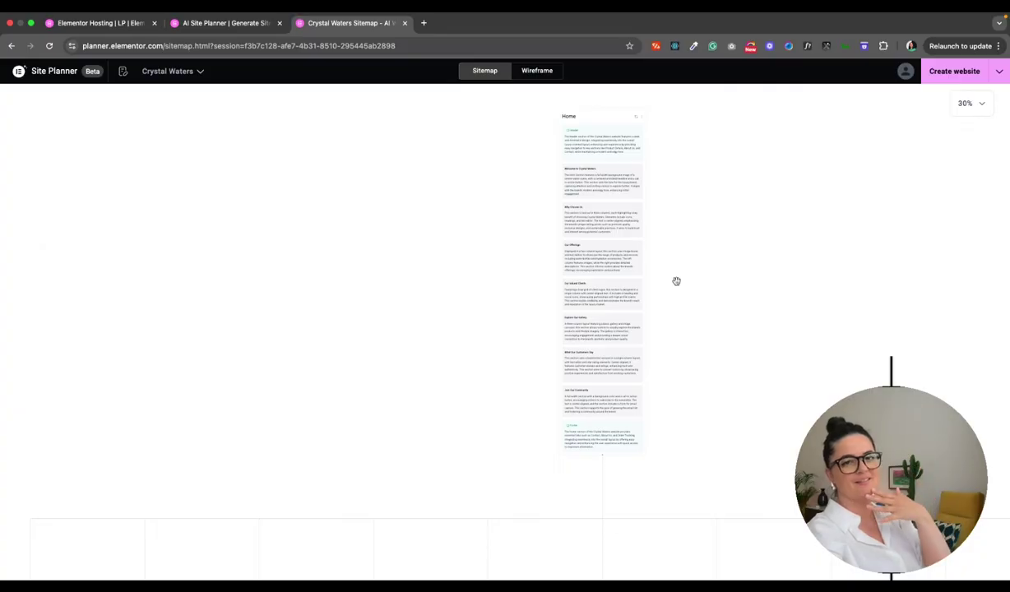
left_click(1000, 71)
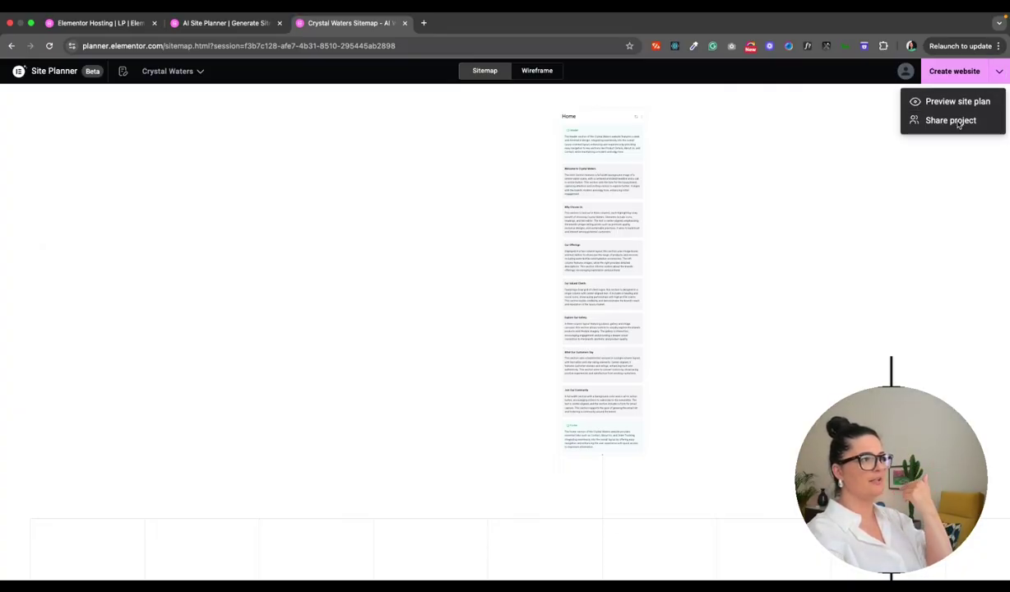
left_click(658, 295)
scroll(657, 295, "up", 3)
scroll(608, 247, "up", 5)
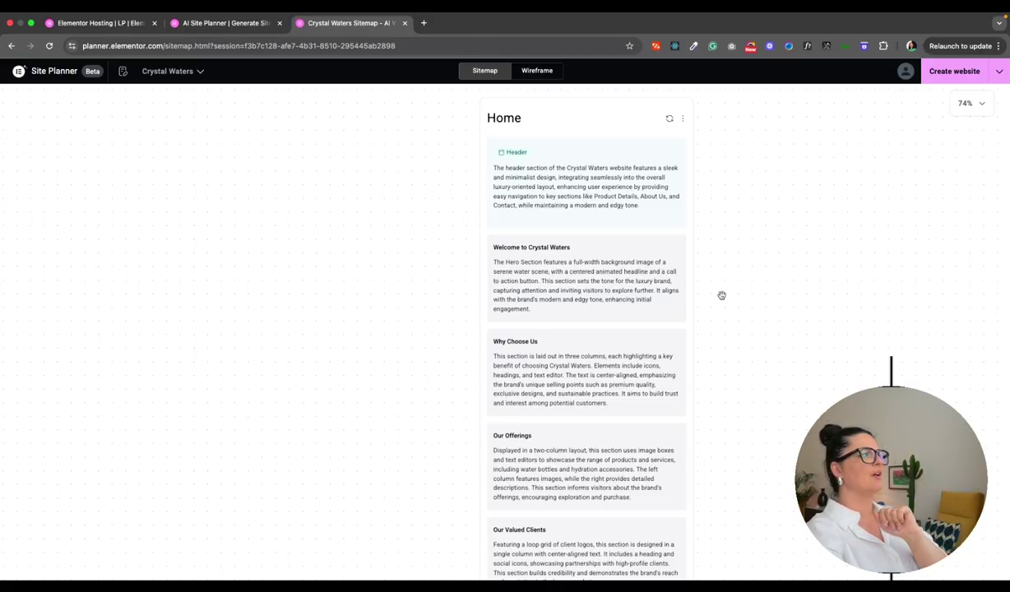
left_click(544, 72)
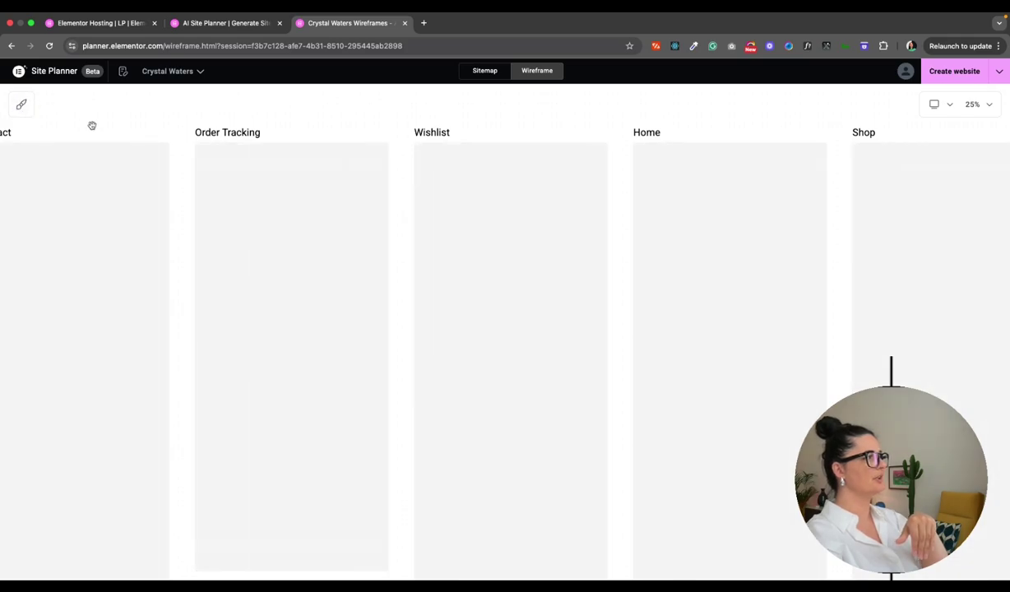
Step: Let all Crystal Waters page wireframes generate, then open the site-wide Style settings
scroll(496, 341, "down", 5)
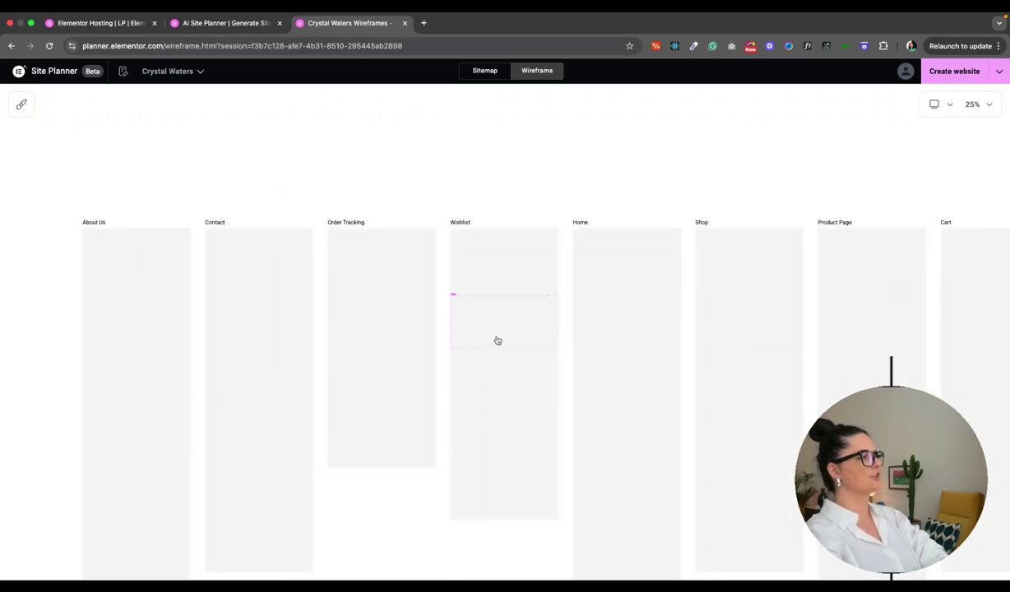
scroll(496, 341, "down", 5)
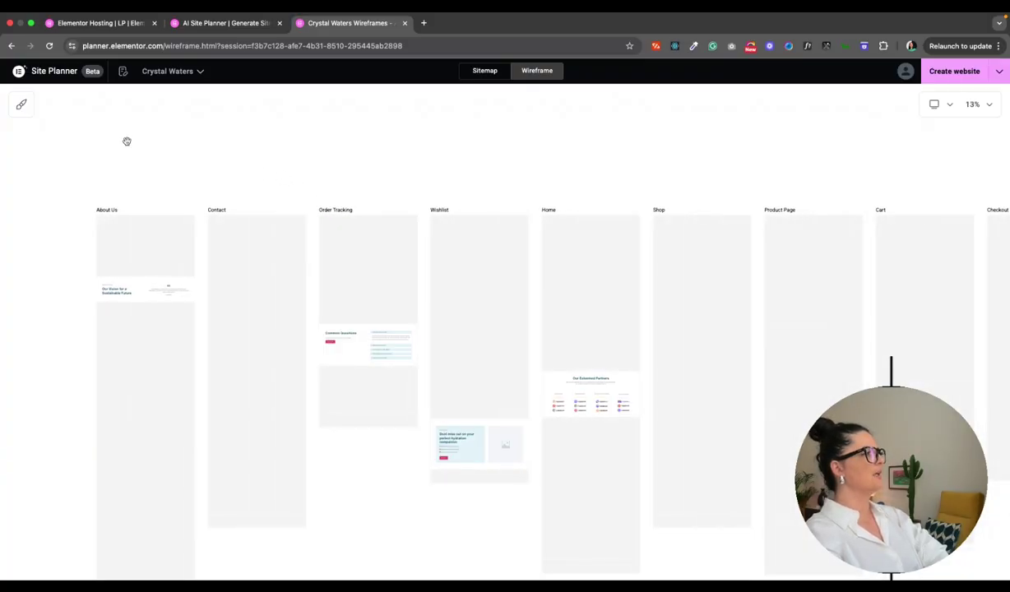
left_click(22, 107)
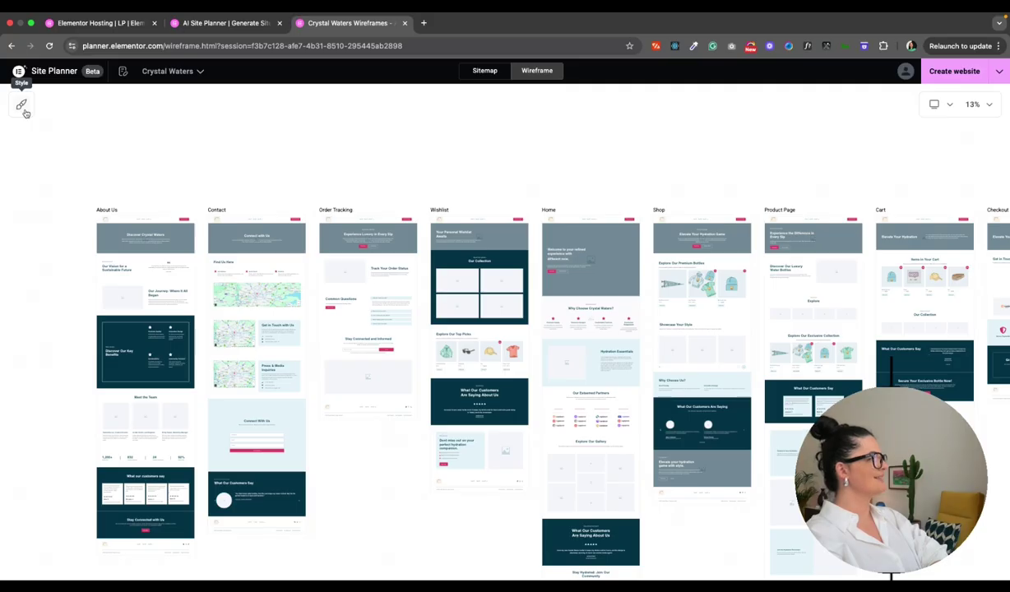
left_click(22, 106)
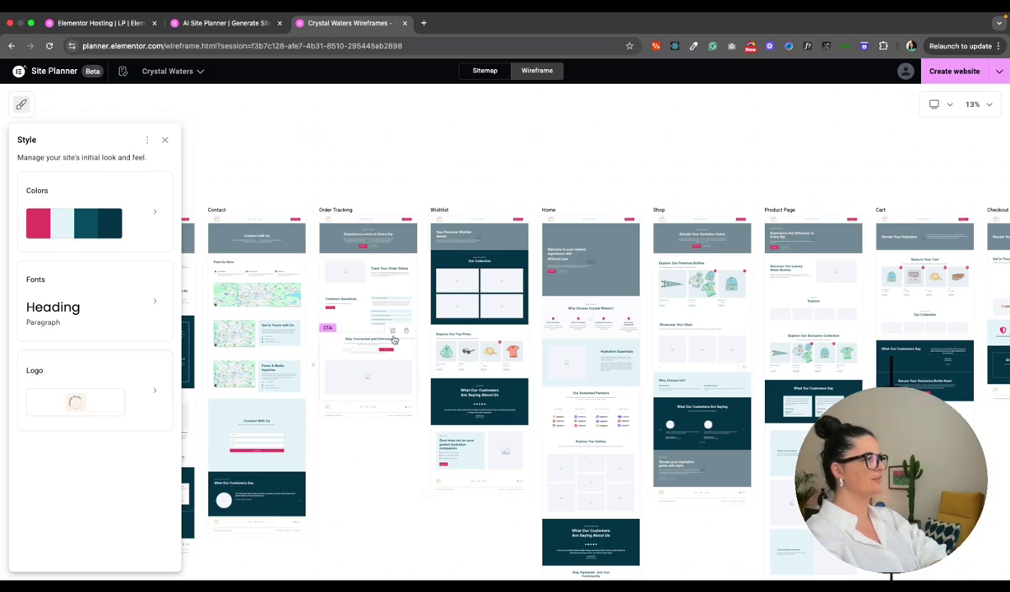
Step: Replace the site logo with logo (4).png, the Elementor Hosting logo, found by searching 'logo'
scroll(601, 232, "up", 5)
scroll(463, 166, "up", 2)
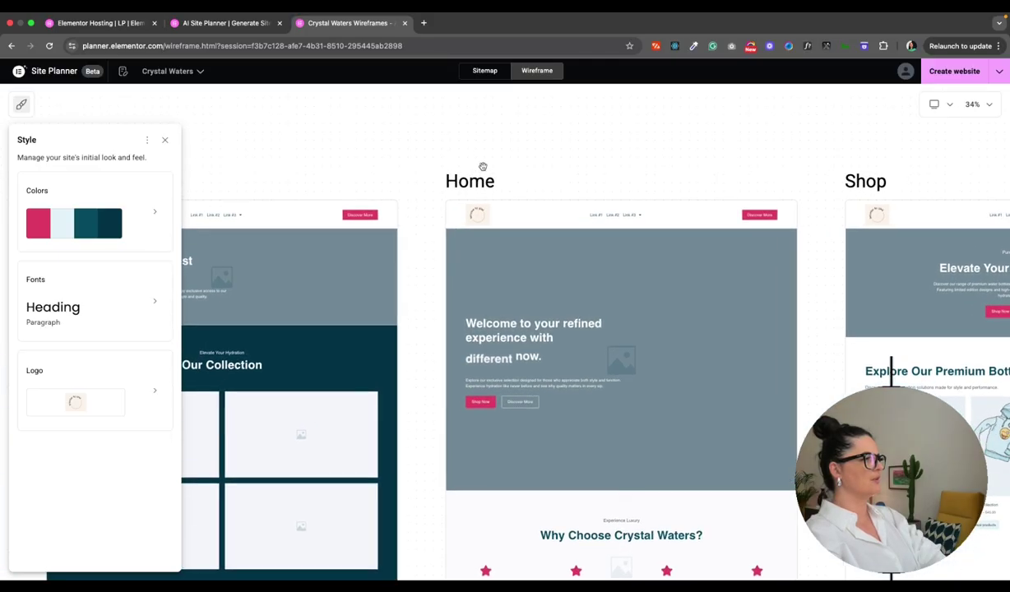
left_click(80, 406)
mouse_move(97, 208)
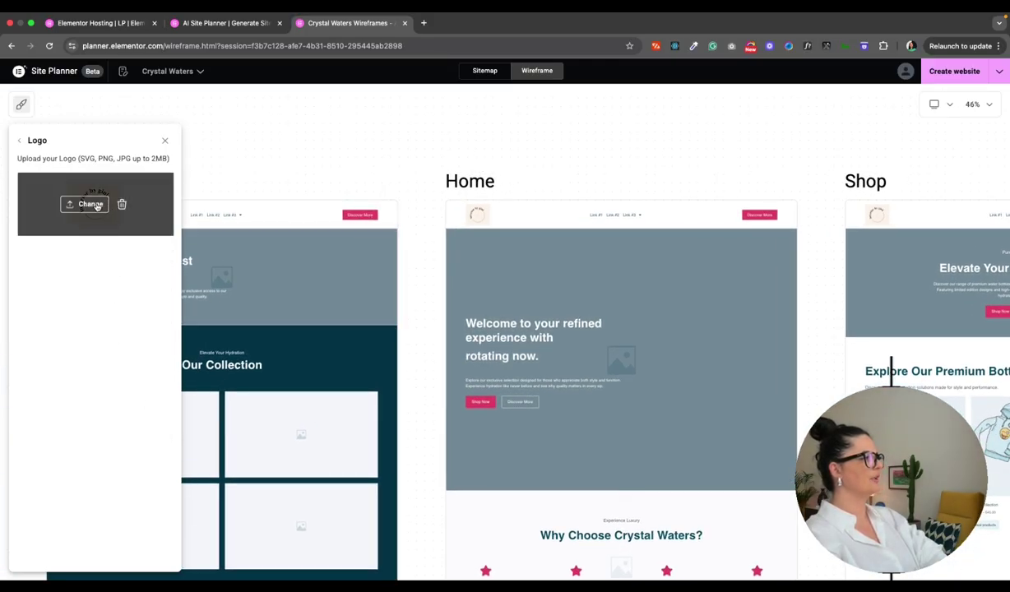
left_click(90, 204)
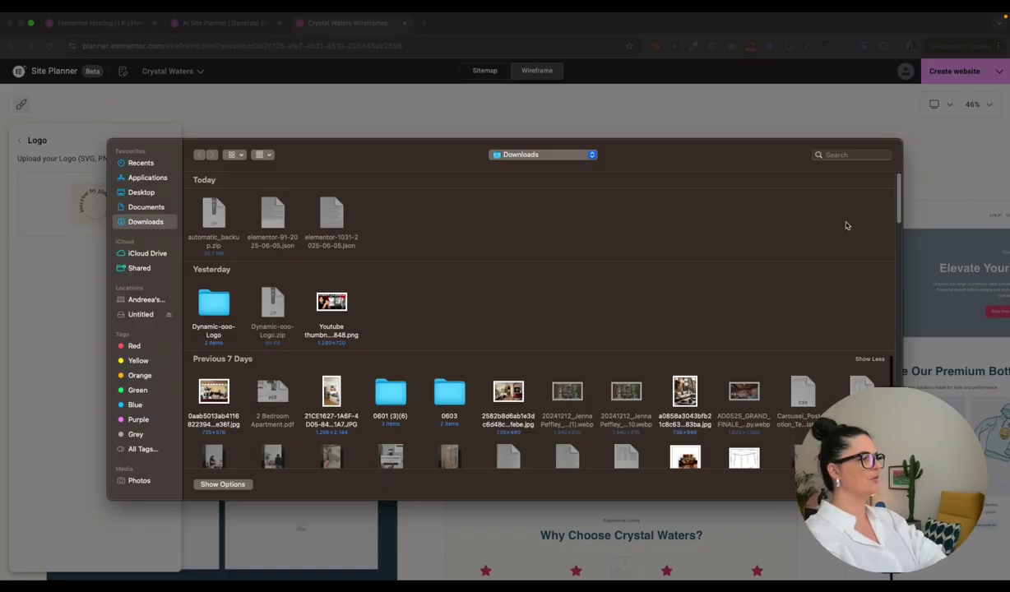
left_click(858, 155)
type("logo")
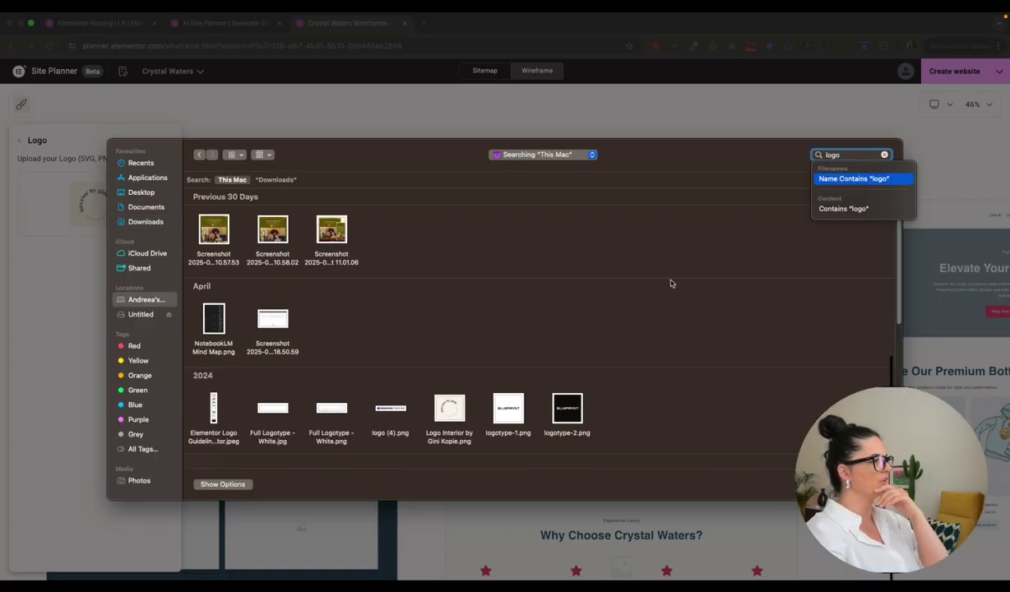
scroll(532, 343, "down", 5)
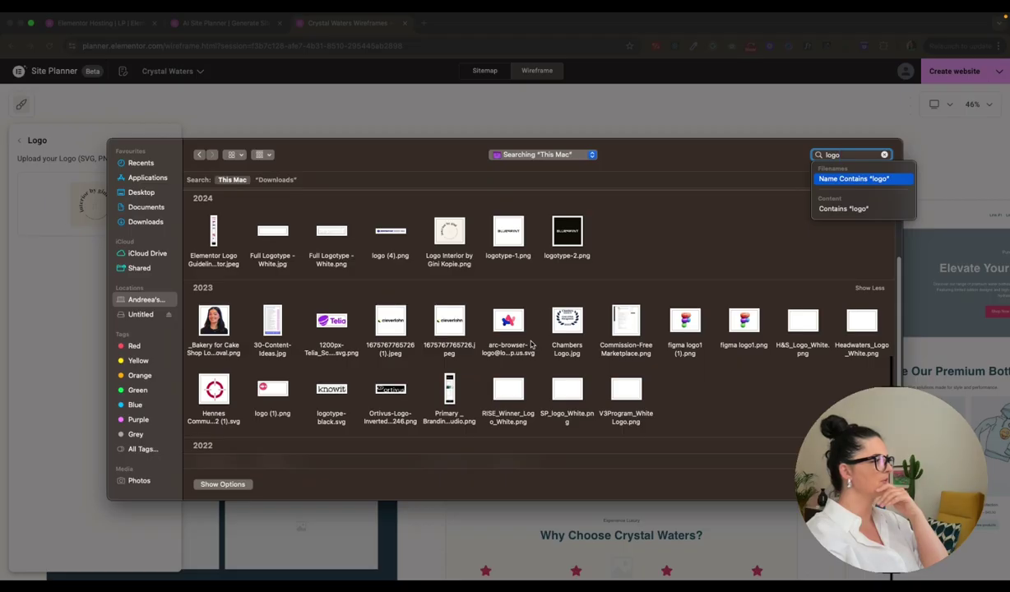
left_click(391, 239)
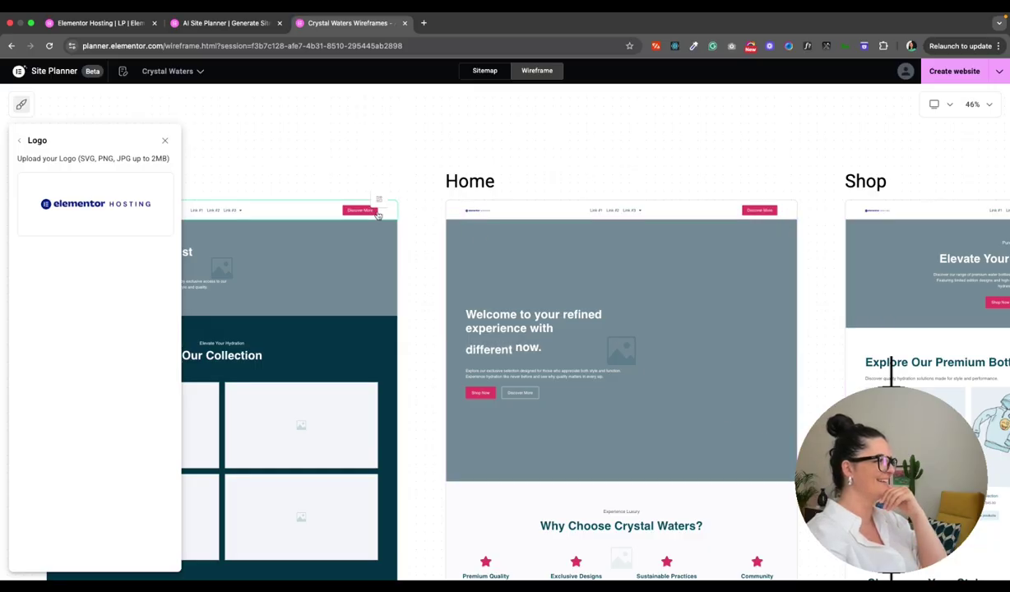
scroll(443, 224, "up", 5)
mouse_move(110, 212)
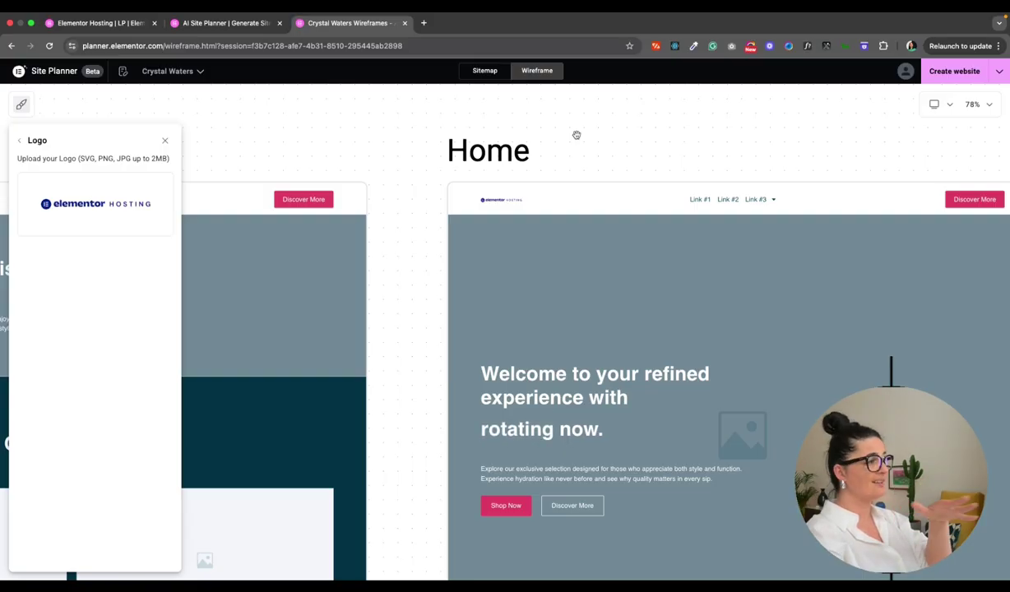
left_click(23, 142)
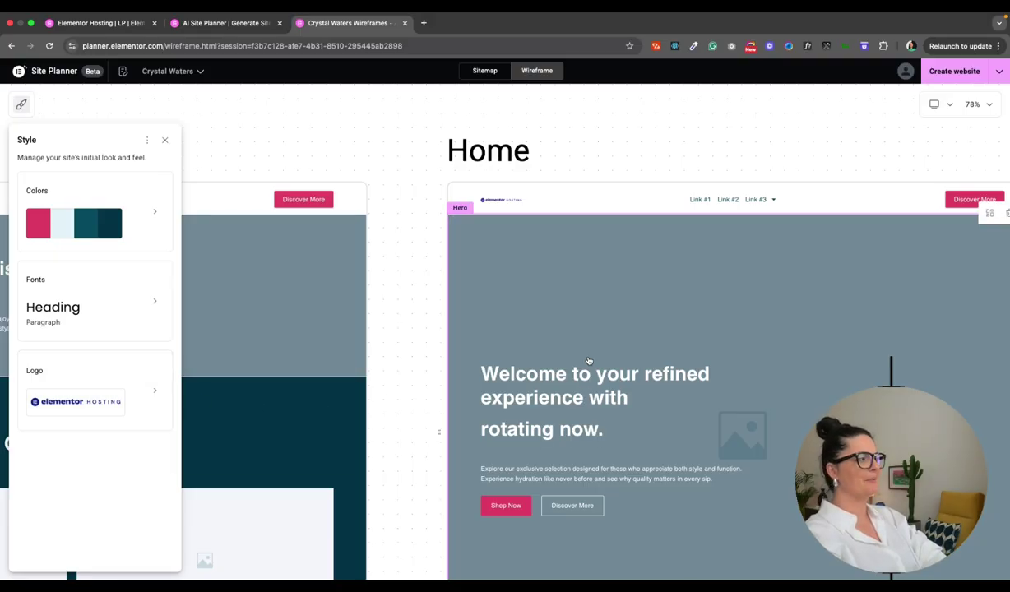
Step: Zoom out on the canvas to view the Crystal Waters Home wireframe hero
scroll(588, 360, "down", 3)
scroll(383, 241, "down", 1)
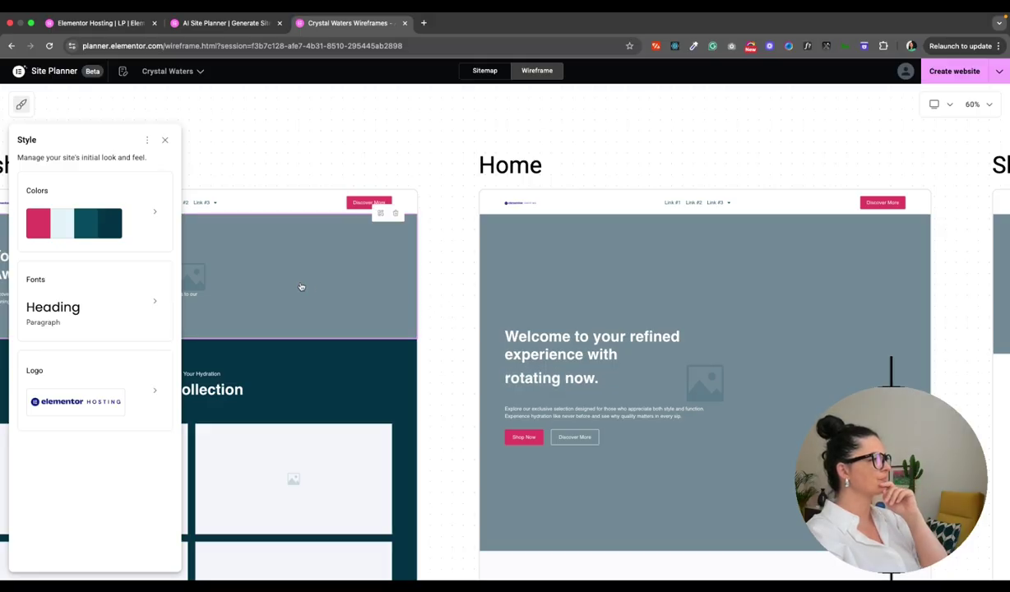
scroll(527, 335, "down", 5)
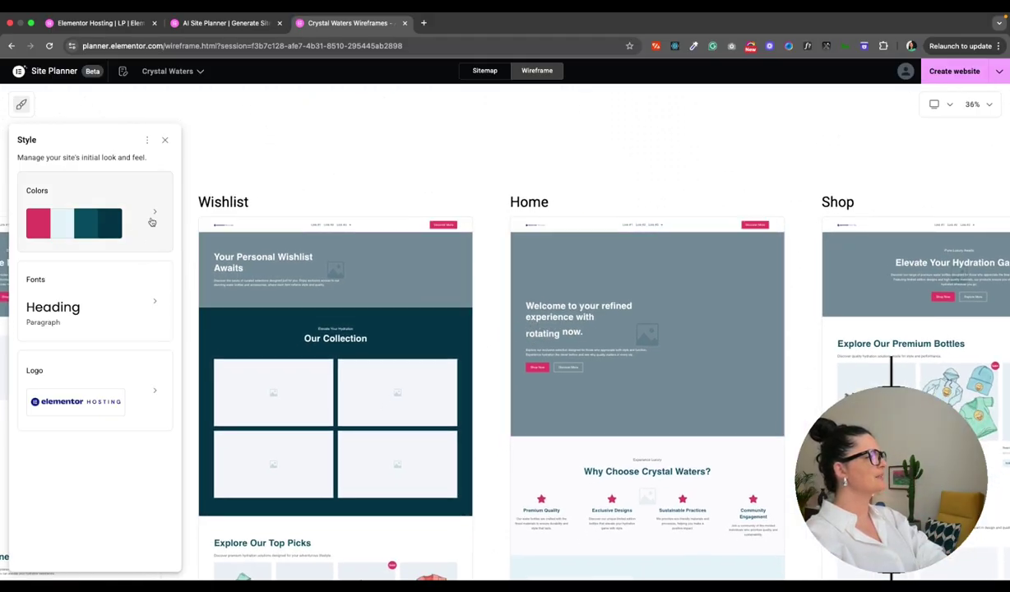
Step: Open Colors, expand and collapse Additional colors, and generate more suggested palettes
left_click(154, 215)
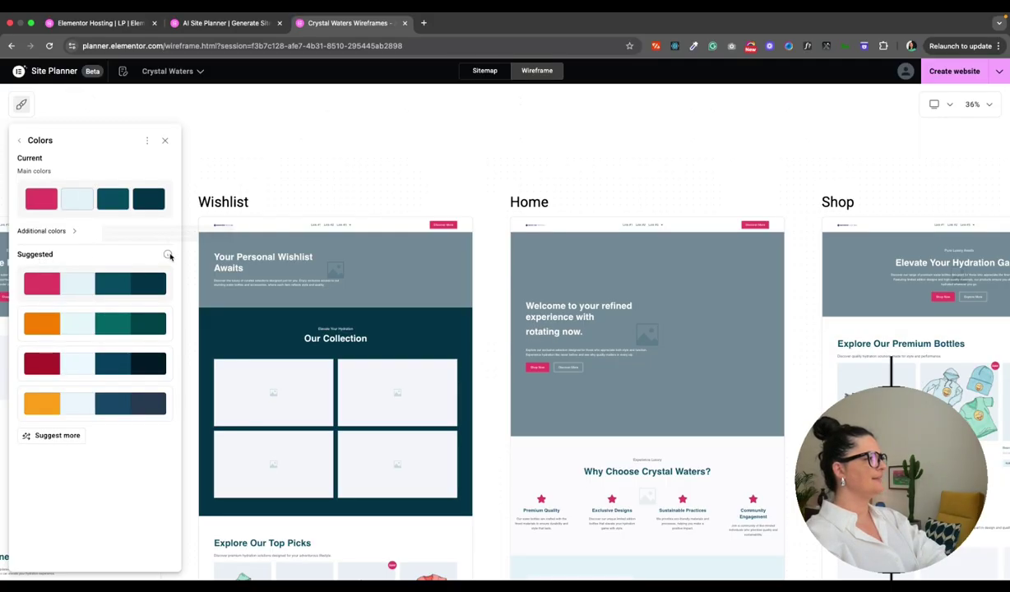
mouse_move(168, 255)
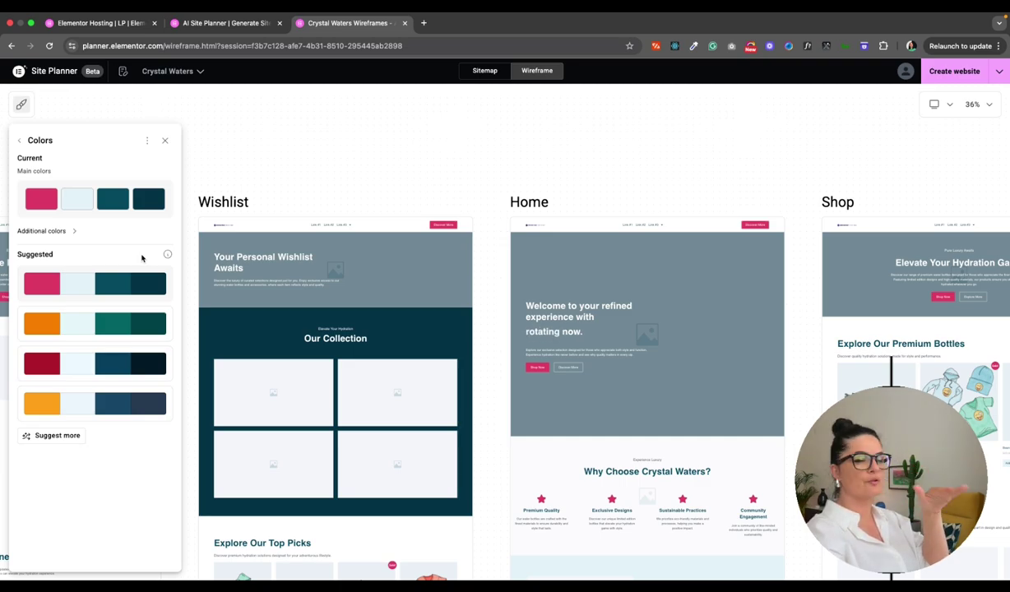
left_click(74, 231)
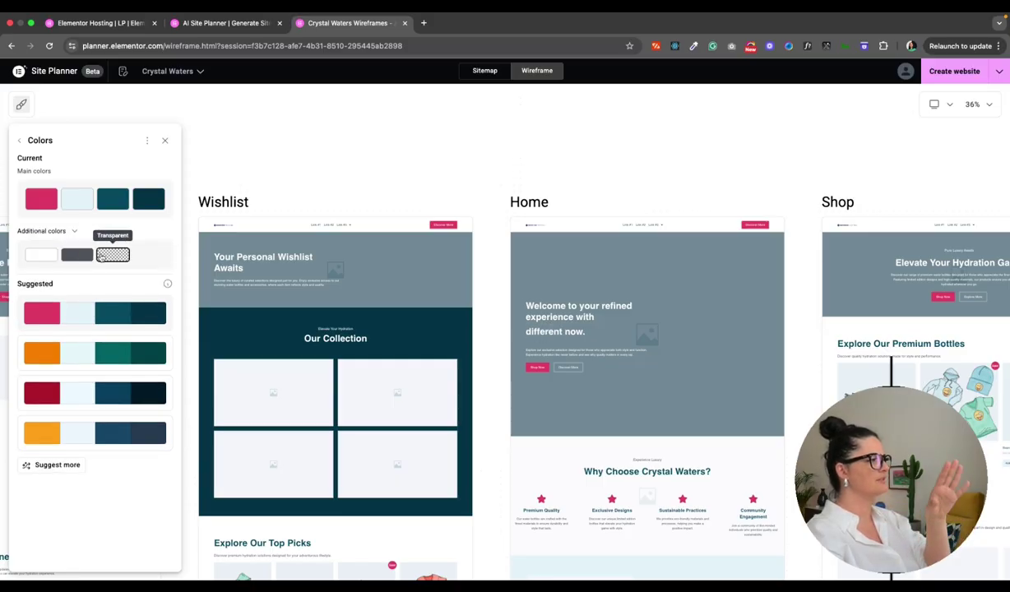
left_click(113, 255)
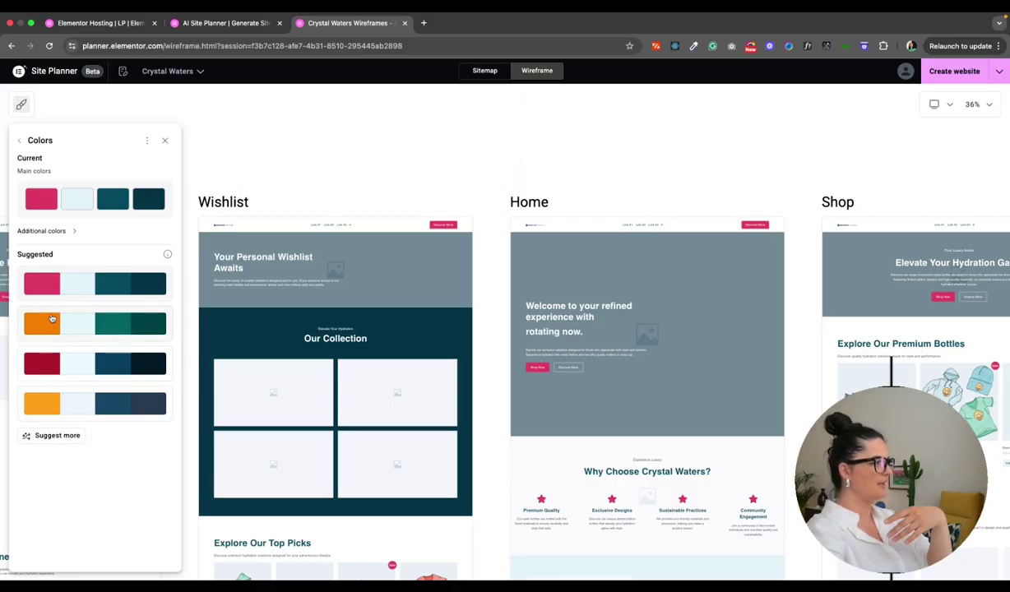
left_click(51, 433)
Step: Page back and forth through several sets of suggested colour palettes
left_click(59, 434)
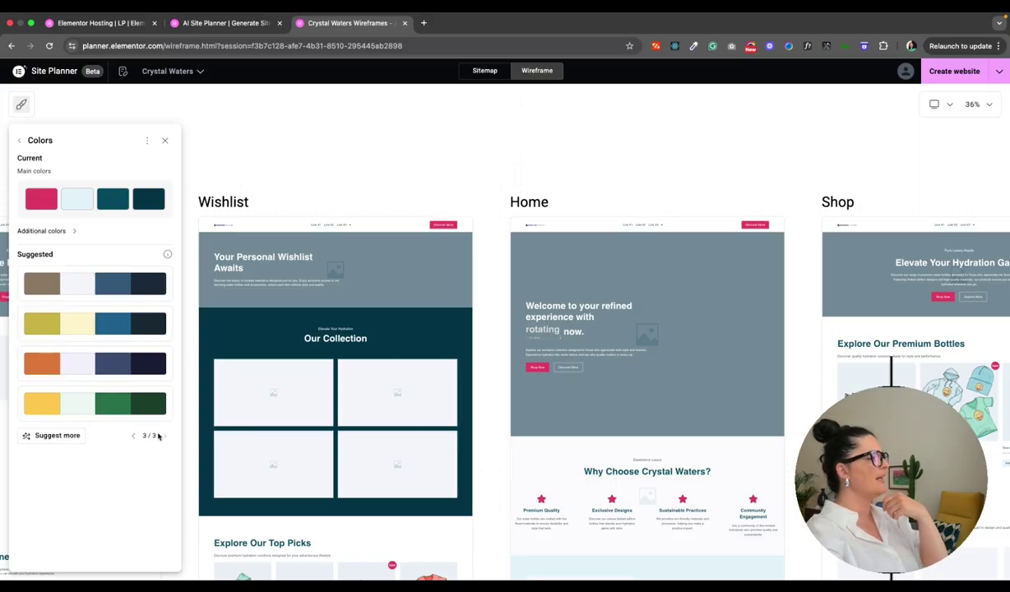
left_click(133, 436)
left_click(133, 436)
left_click(163, 437)
left_click(133, 435)
left_click(165, 440)
left_click(164, 439)
left_click(133, 436)
left_click(164, 437)
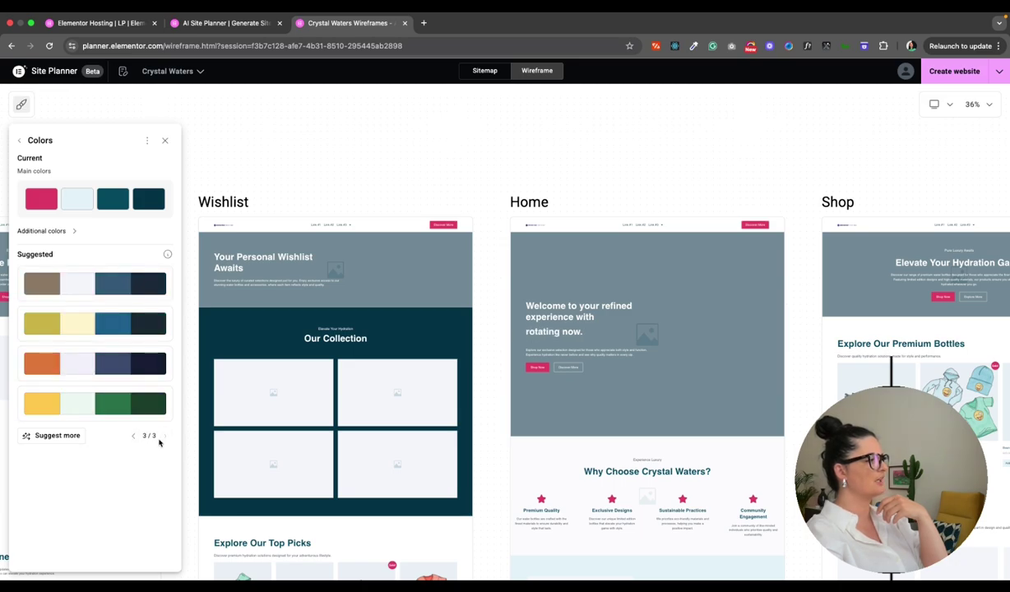
Step: Generate more palettes and apply the orange and teal one as the main colours
left_click(45, 437)
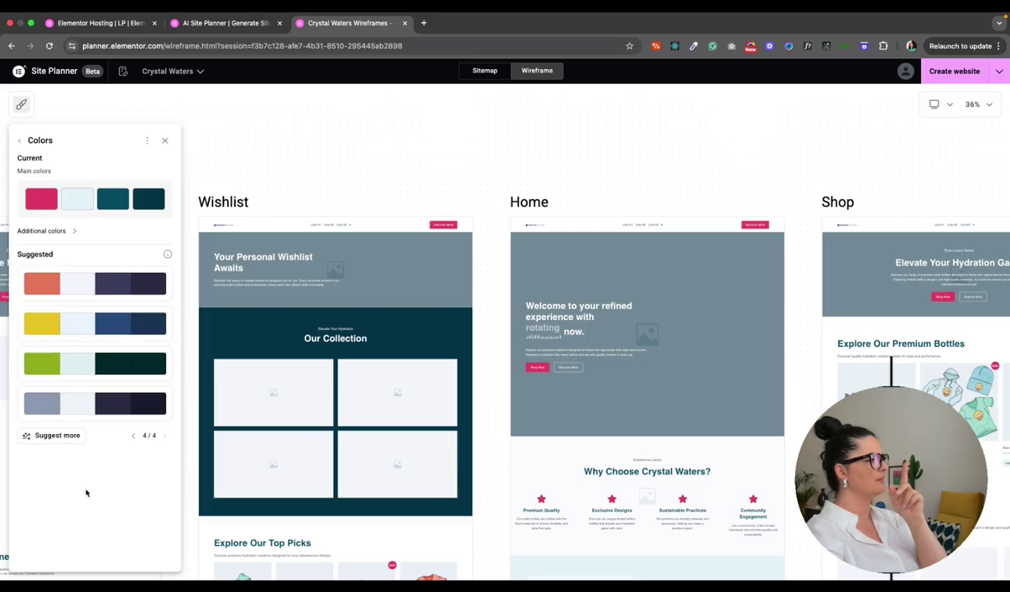
left_click(130, 439)
left_click(130, 439)
left_click(130, 439)
left_click(57, 331)
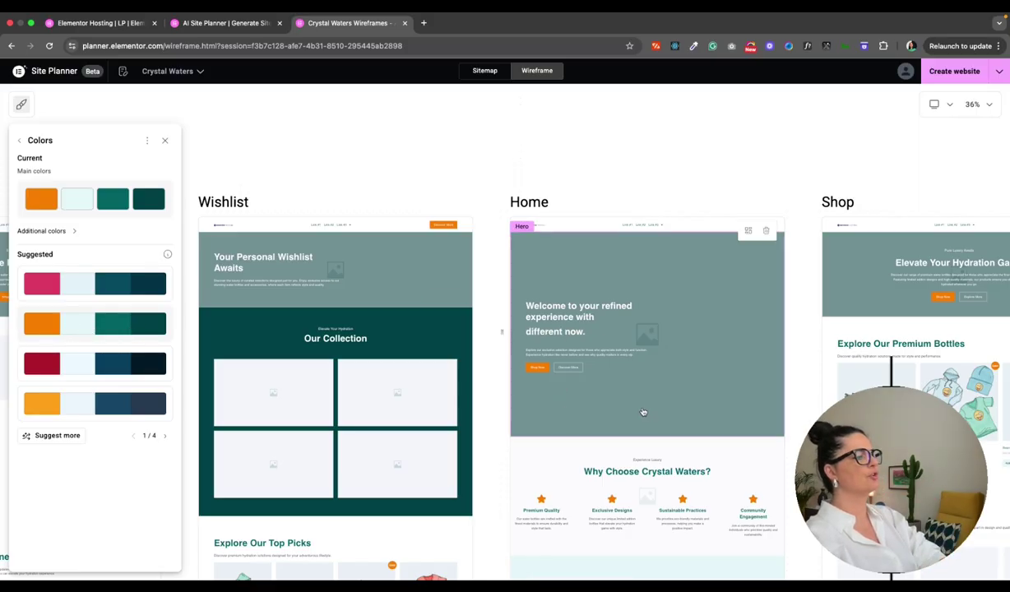
scroll(563, 412, "down", 5)
Step: Set the Background additional colour to a pale mint green
scroll(665, 418, "down", 4)
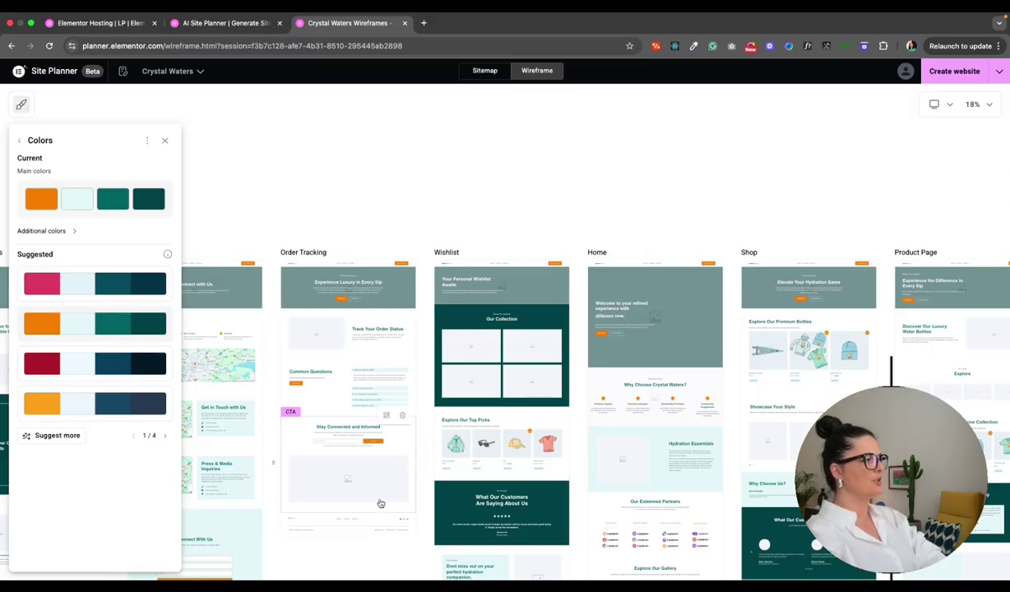
scroll(378, 411, "left", 5)
scroll(374, 392, "down", 2)
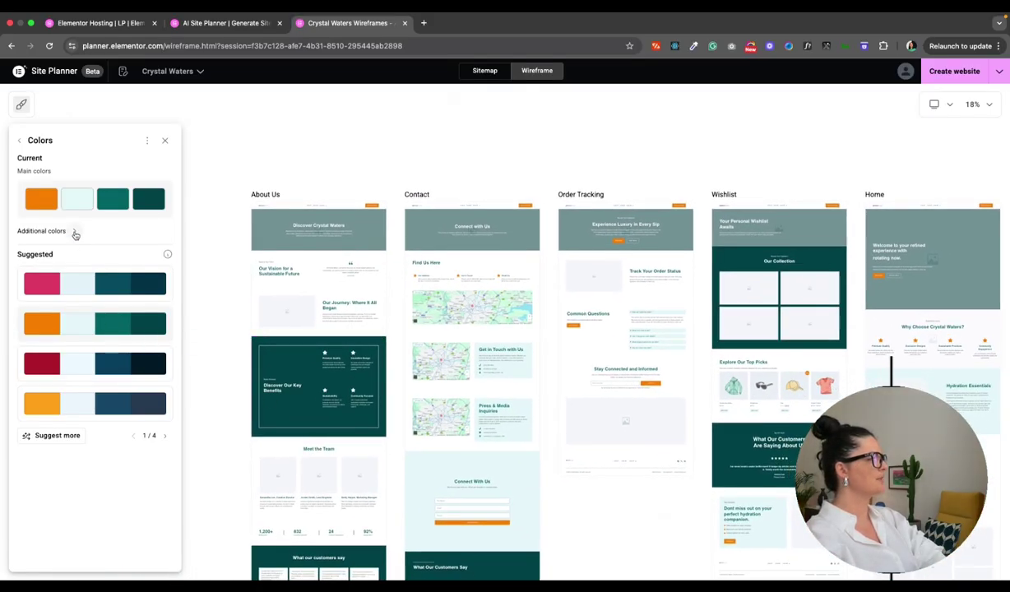
left_click(75, 232)
left_click(43, 256)
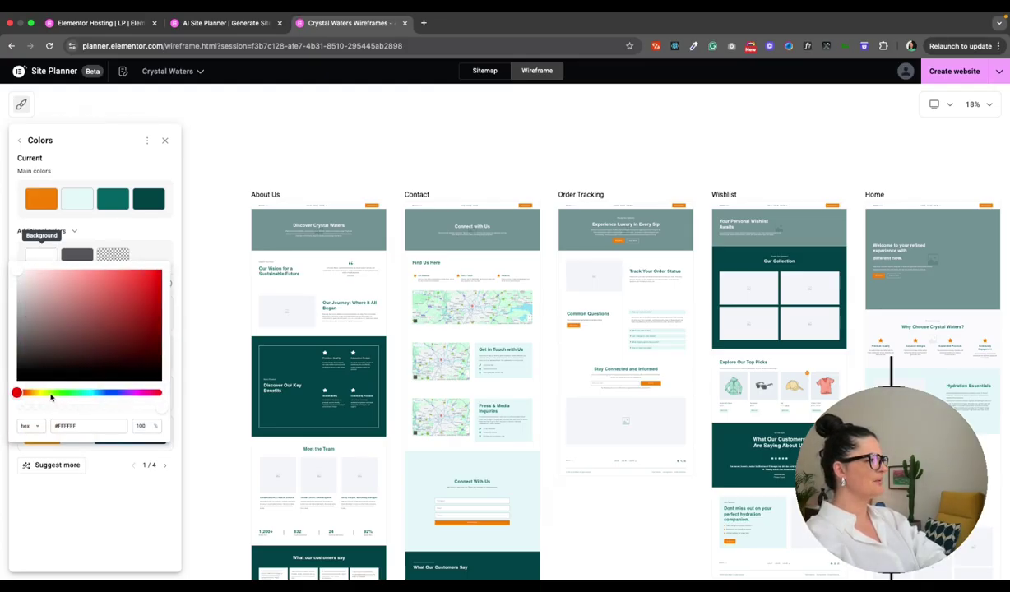
left_click_drag(51, 393, 81, 393)
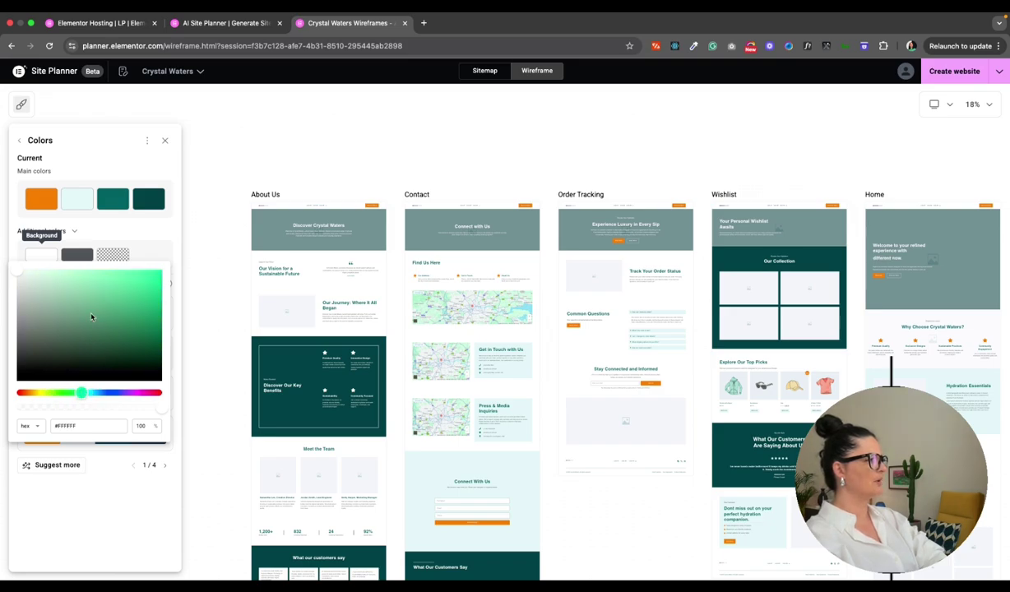
left_click_drag(88, 320, 37, 285)
left_click(89, 393)
left_click_drag(86, 393, 78, 393)
left_click(68, 426)
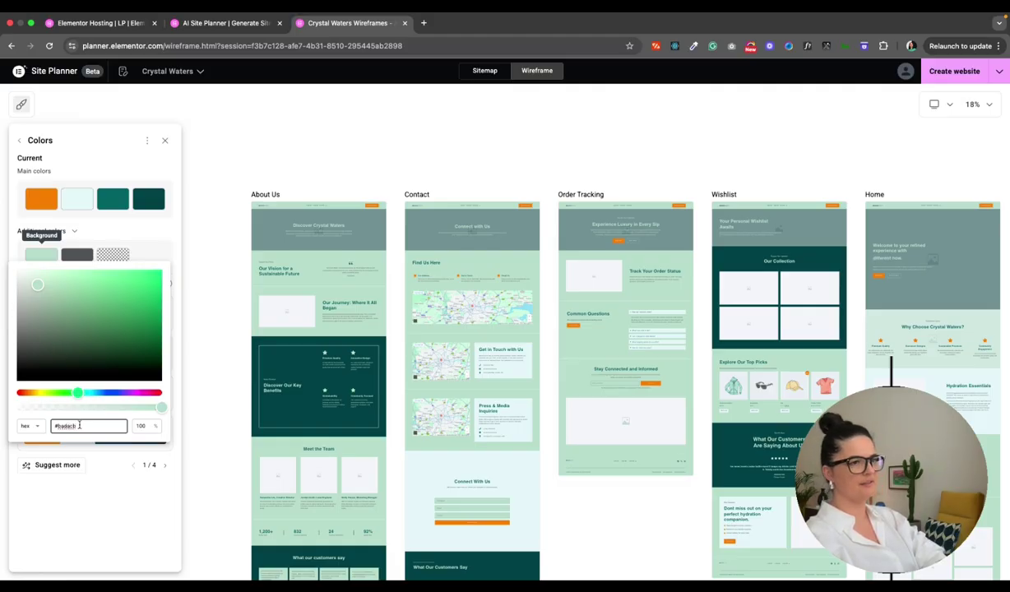
left_click(38, 295)
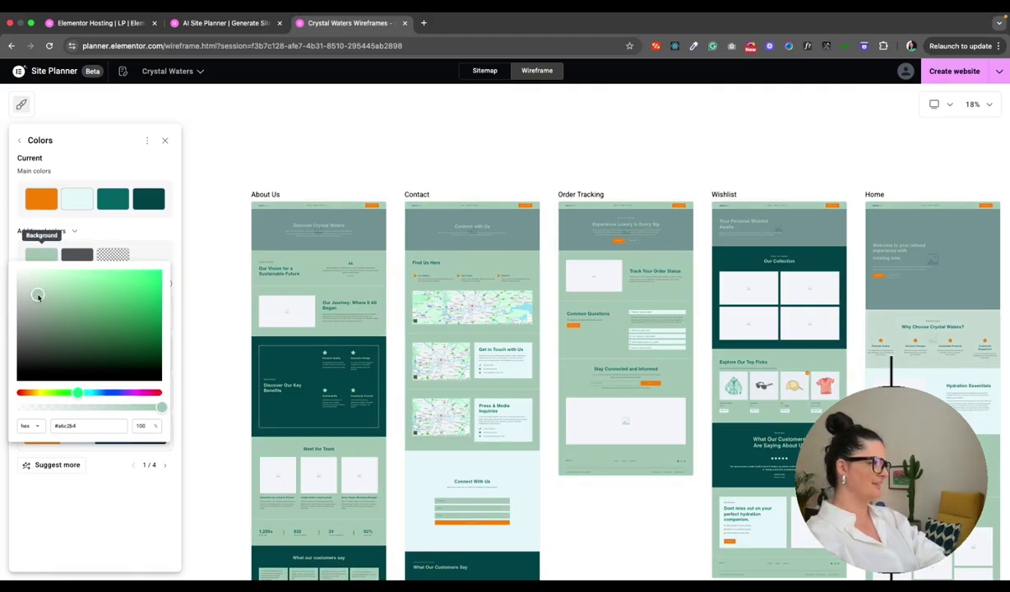
left_click_drag(38, 293, 36, 284)
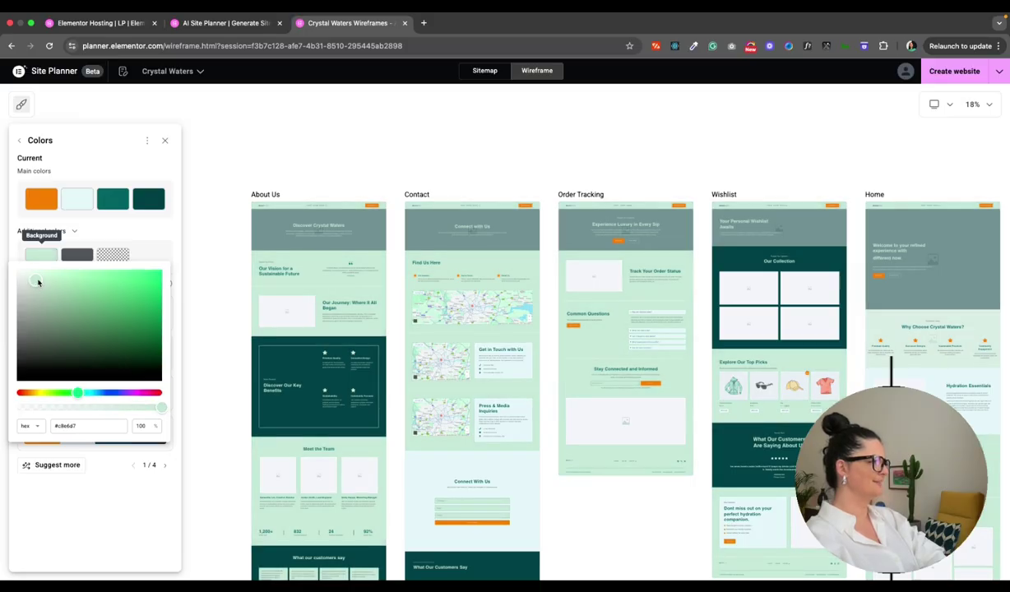
left_click(121, 255)
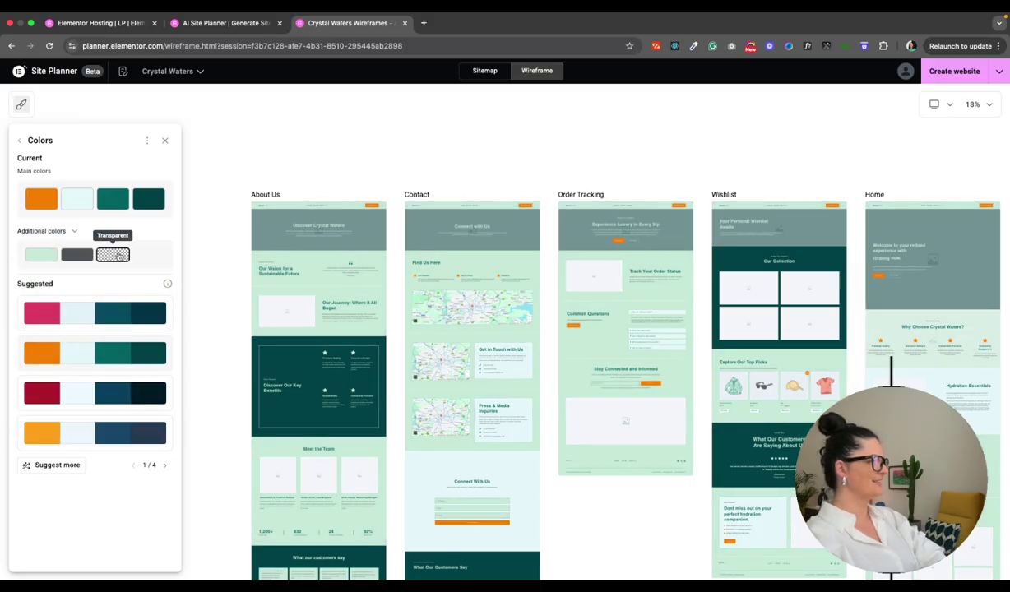
Step: Make the Transparent additional colour 45% black (#00000073)
left_click(120, 256)
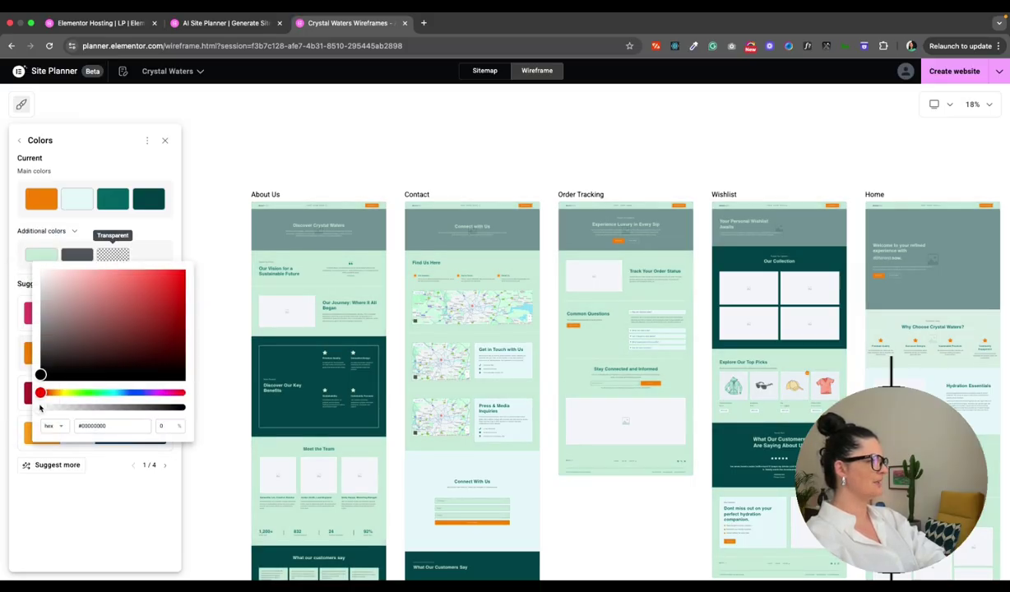
left_click_drag(40, 408, 106, 403)
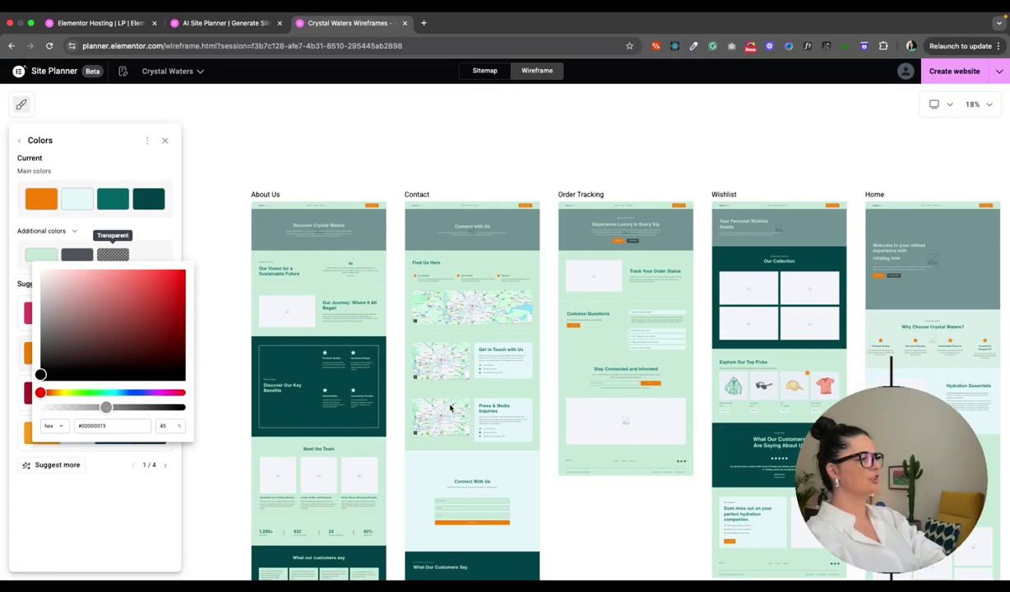
left_click(626, 185)
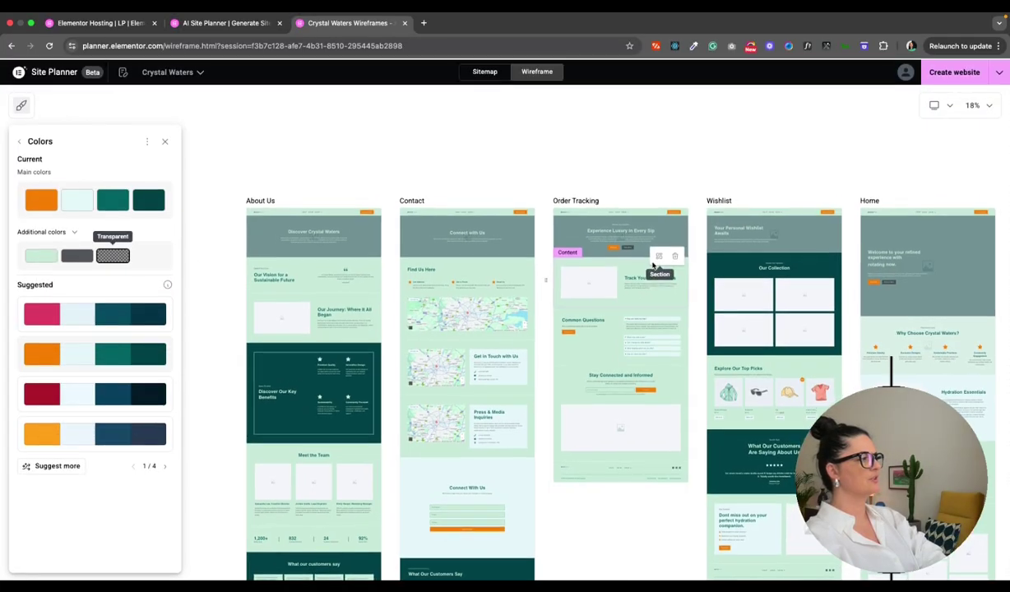
Step: Raise the Transparent additional colour to 70% black (#000000b3) so the Learn More buttons look near-solid
scroll(650, 266, "up", 5)
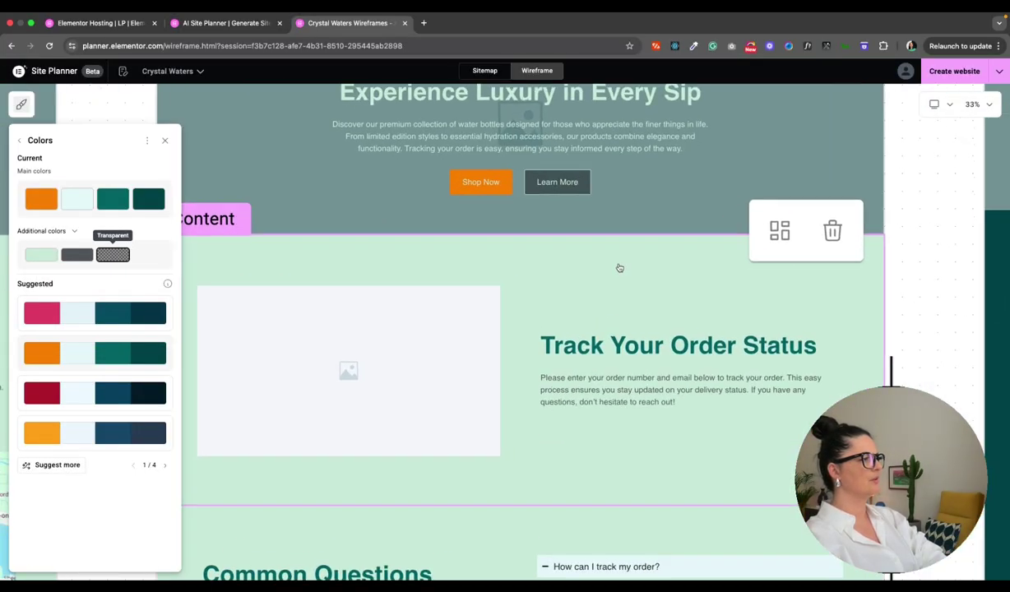
scroll(625, 264, "up", 10)
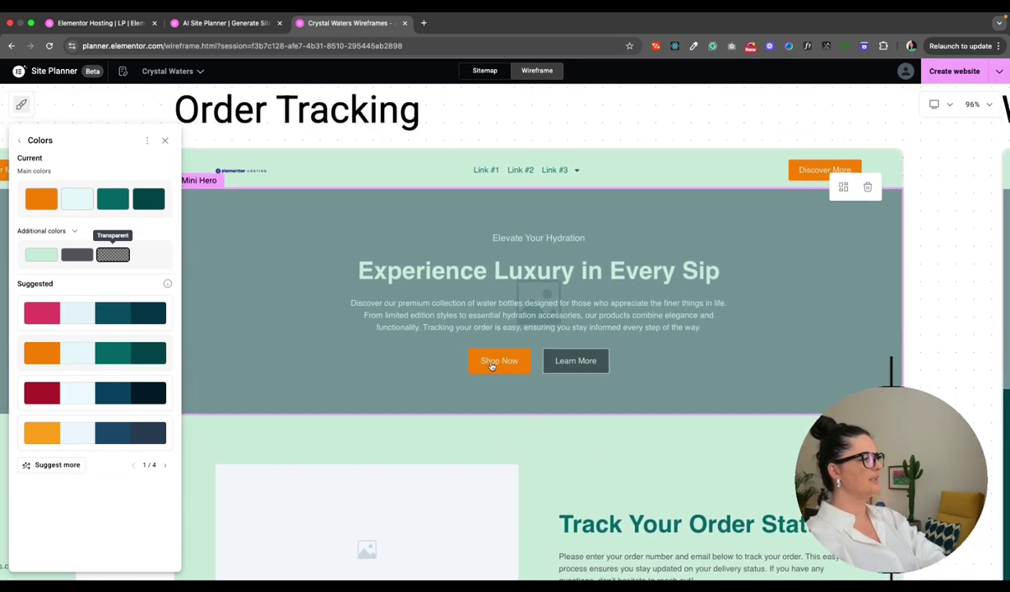
left_click(496, 362)
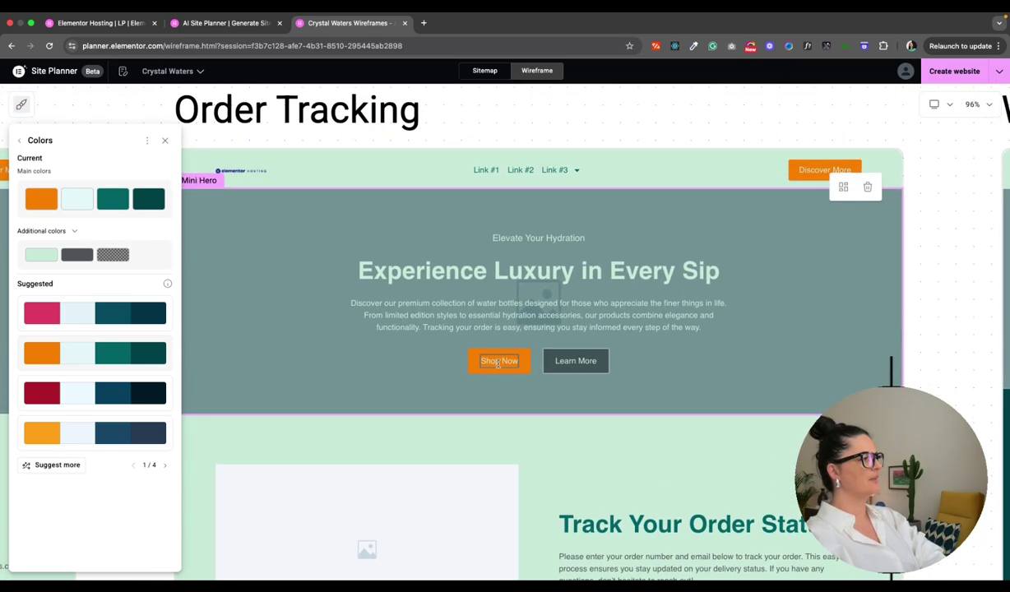
left_click(113, 255)
left_click_drag(41, 408, 142, 408)
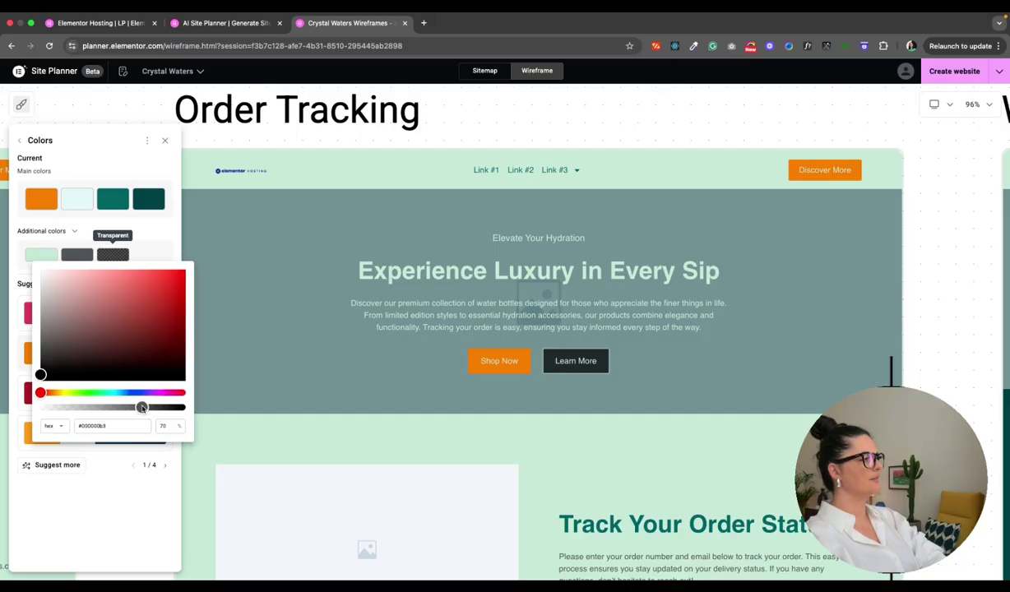
left_click(925, 384)
scroll(925, 384, "down", 5)
scroll(606, 404, "down", 2)
scroll(607, 404, "down", 2)
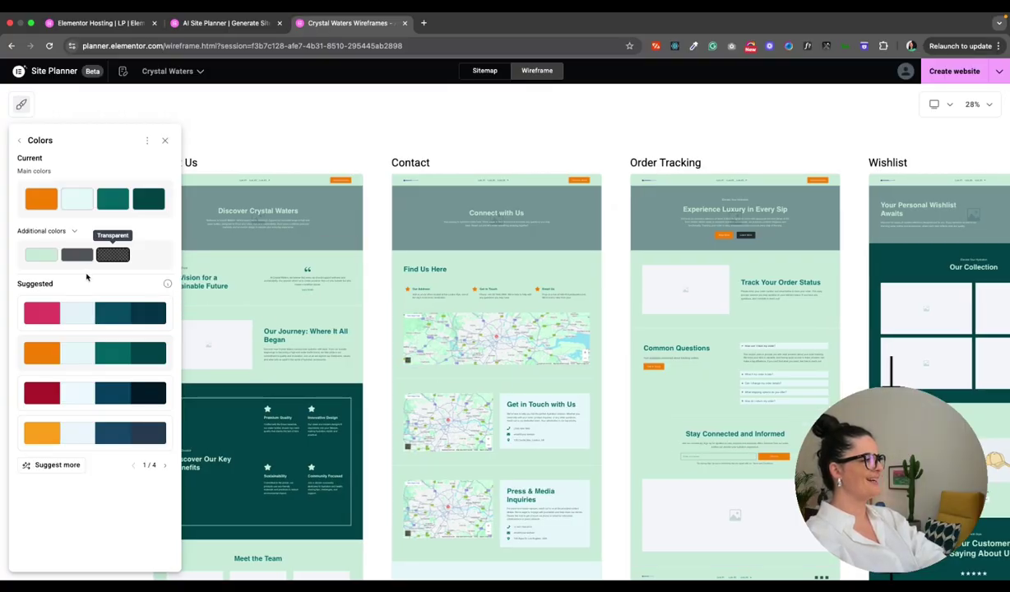
Step: Change the Background additional colour from mint green to near-white #F9F9F9
scroll(650, 388, "right", 3)
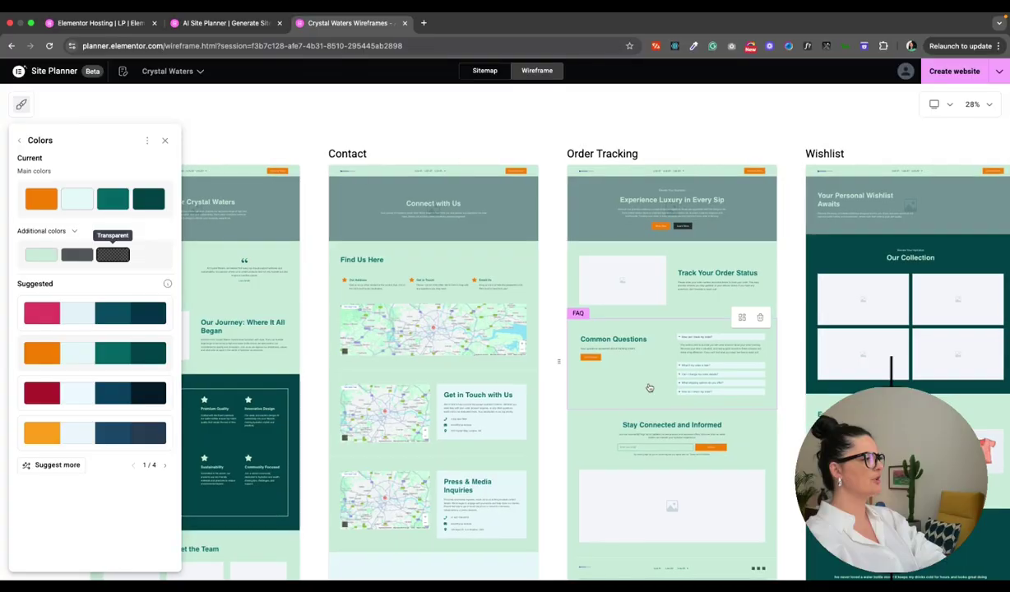
scroll(650, 388, "up", 5)
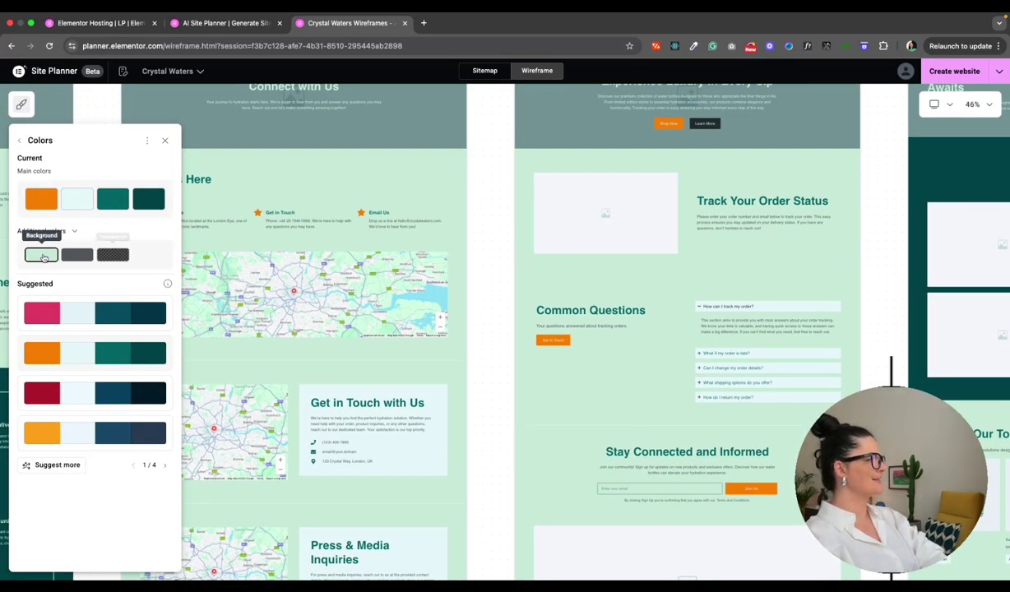
left_click(42, 256)
left_click(37, 277)
left_click(27, 305)
left_click_drag(28, 305, 16, 276)
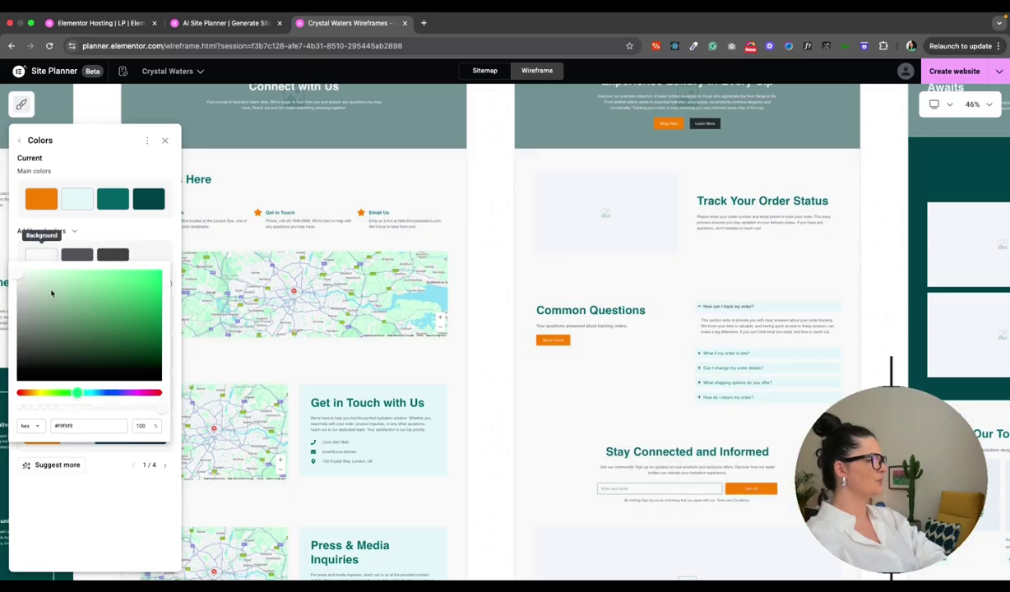
left_click(568, 415)
scroll(569, 416, "down", 3)
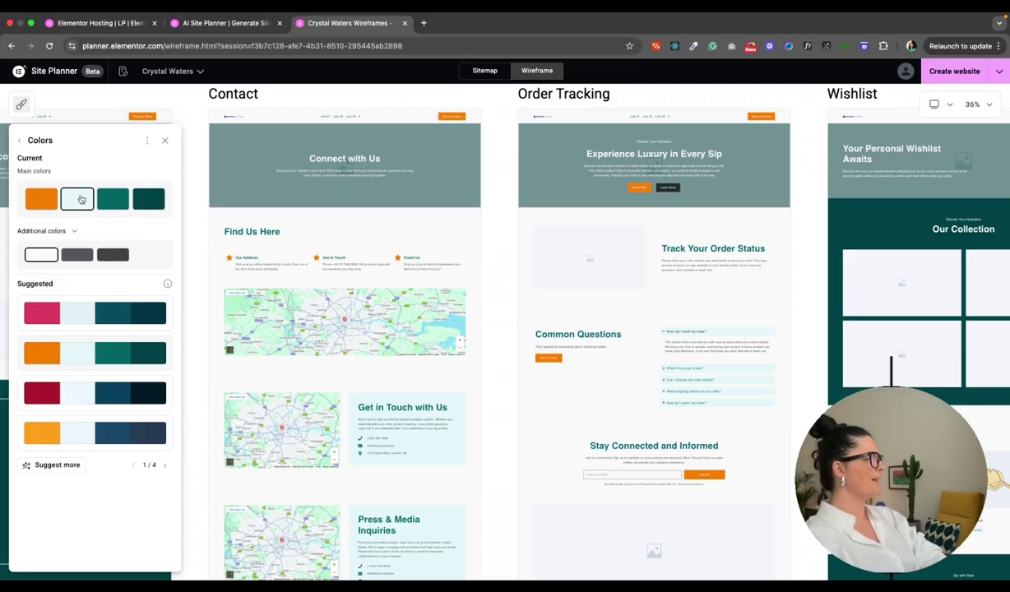
left_click(19, 141)
left_click(80, 298)
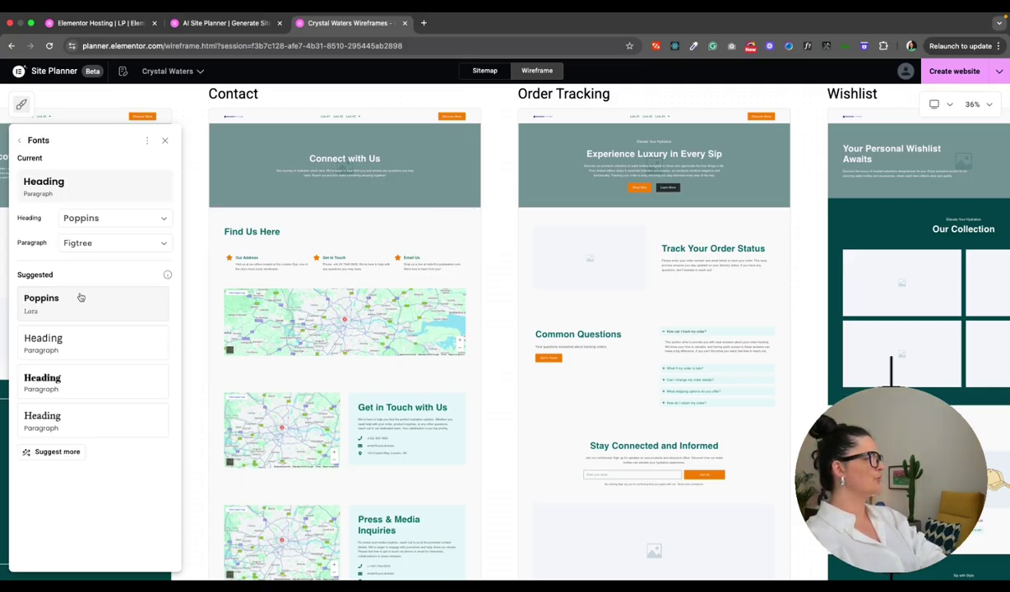
left_click(117, 216)
scroll(113, 347, "down", 15)
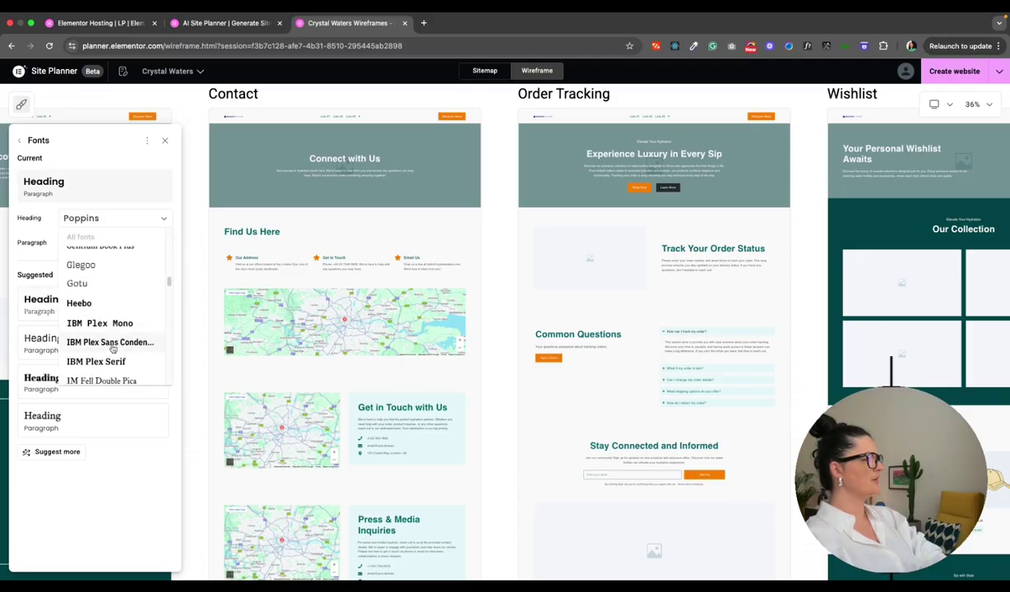
scroll(113, 349, "up", 15)
scroll(113, 349, "up", 3)
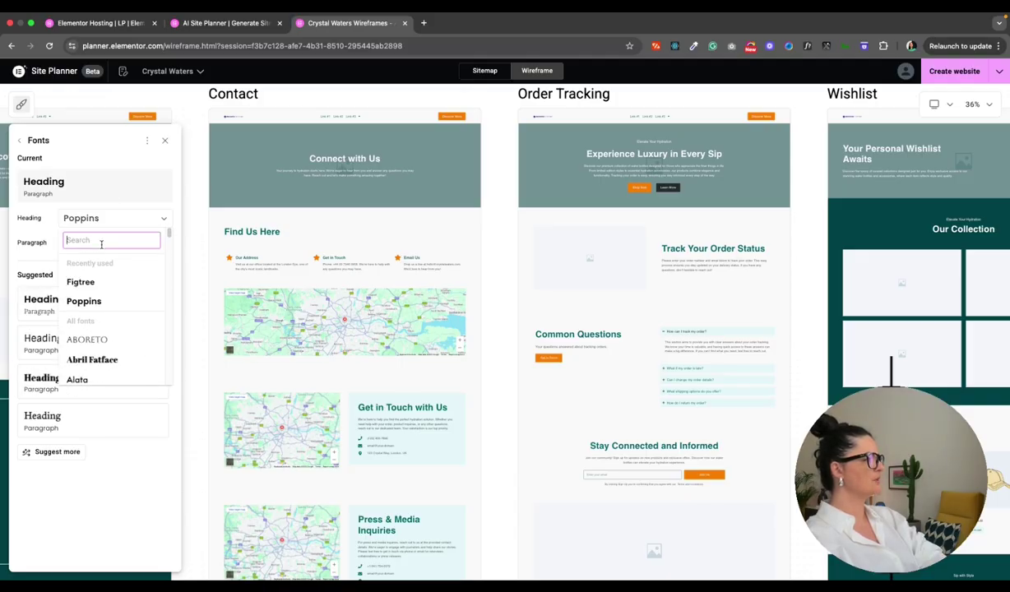
type("inter")
left_click(91, 290)
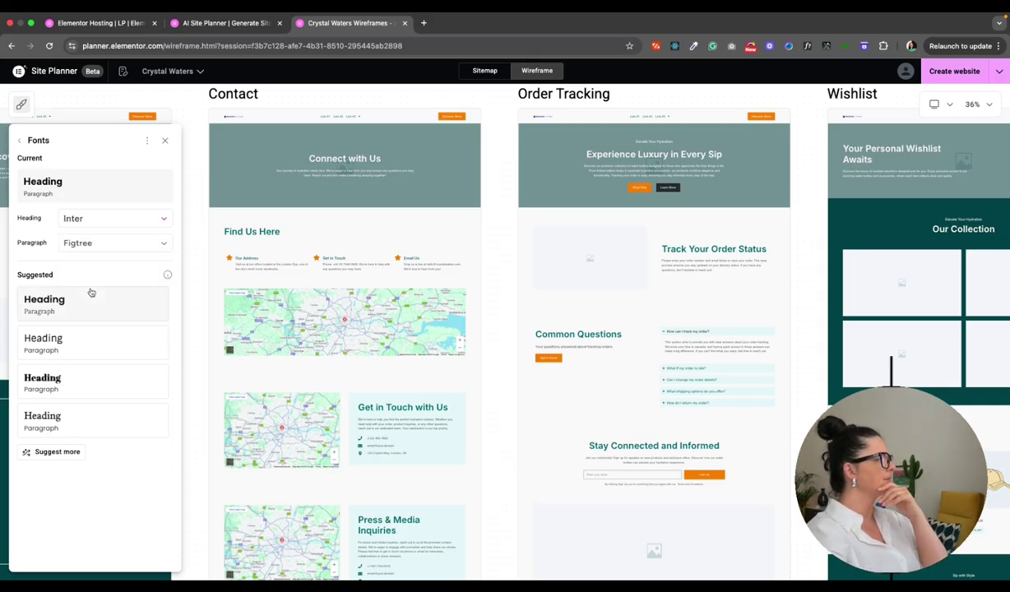
left_click(86, 245)
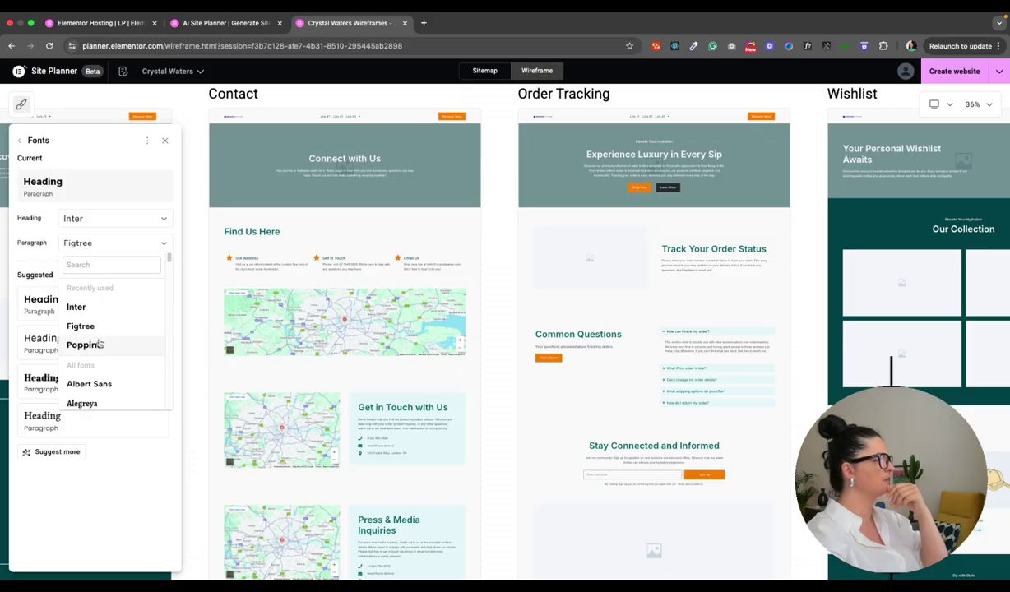
left_click(86, 345)
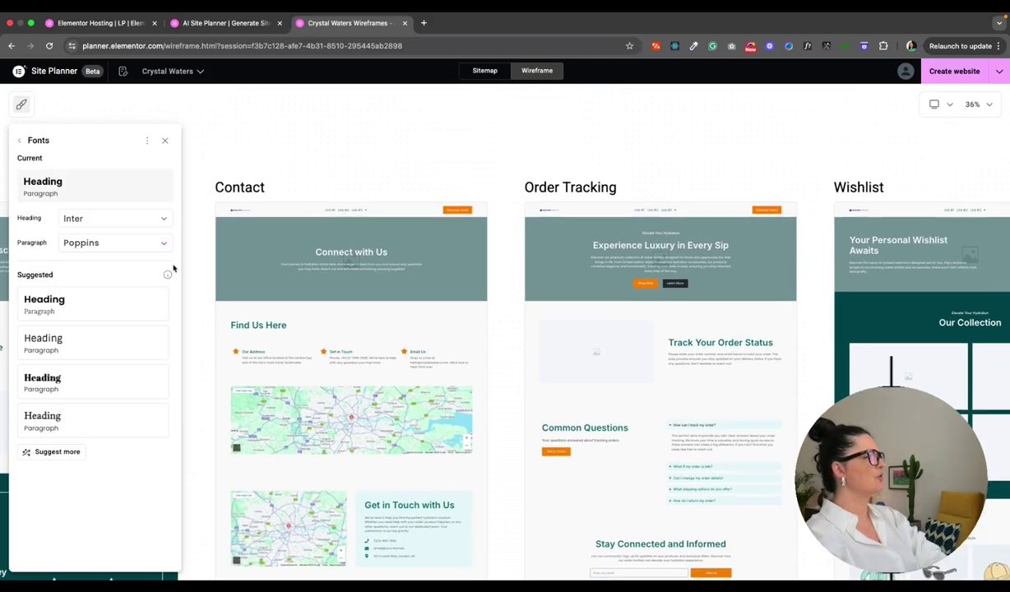
left_click(97, 219)
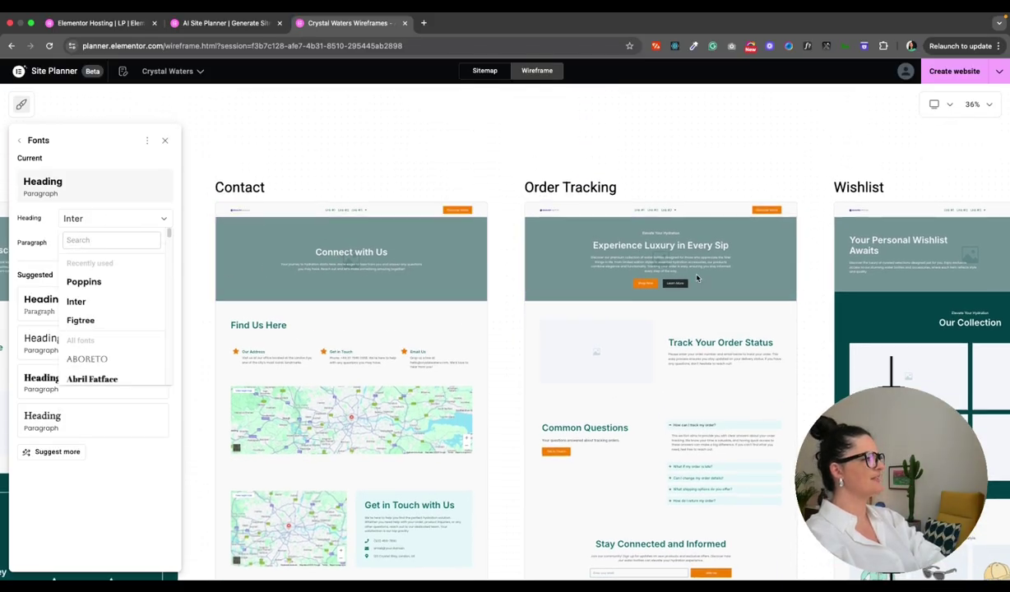
scroll(735, 278, "up", 5)
scroll(735, 278, "down", 5)
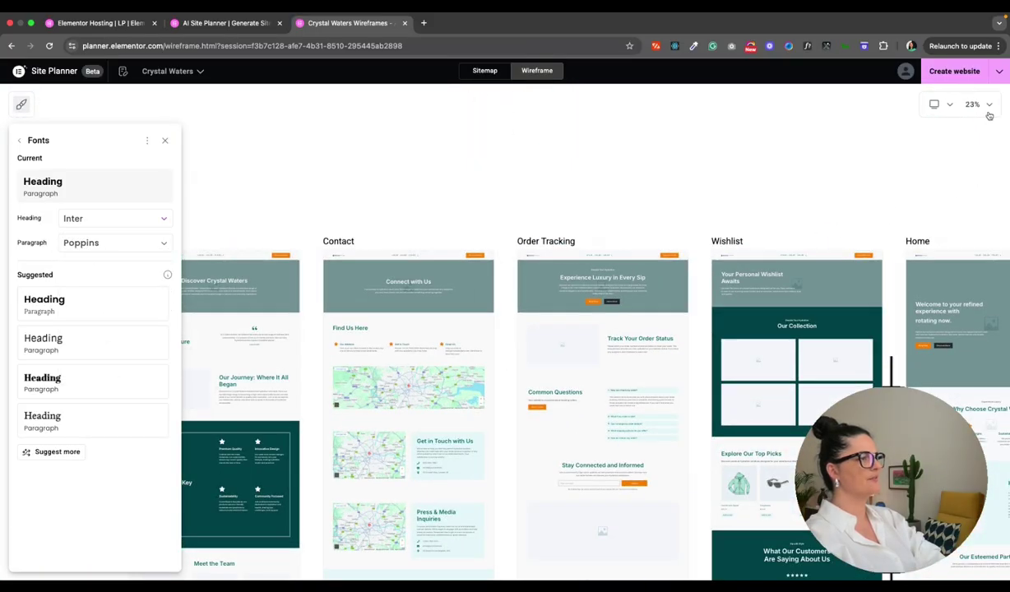
left_click(987, 107)
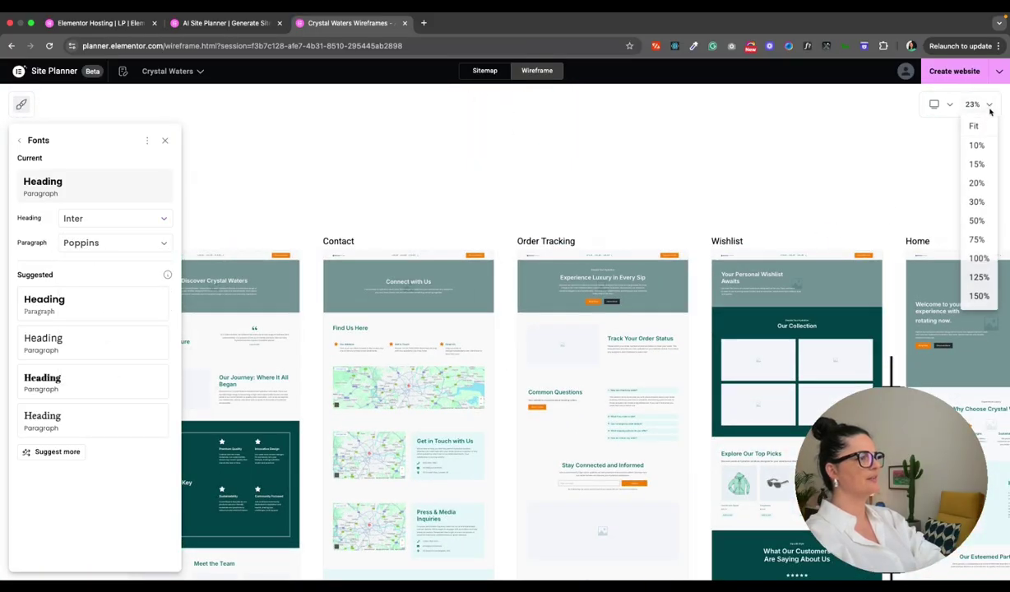
Step: Zoom to 50%, try Abril Fatface, then apply the Poppins headings / Lora paragraphs pairing
left_click(977, 220)
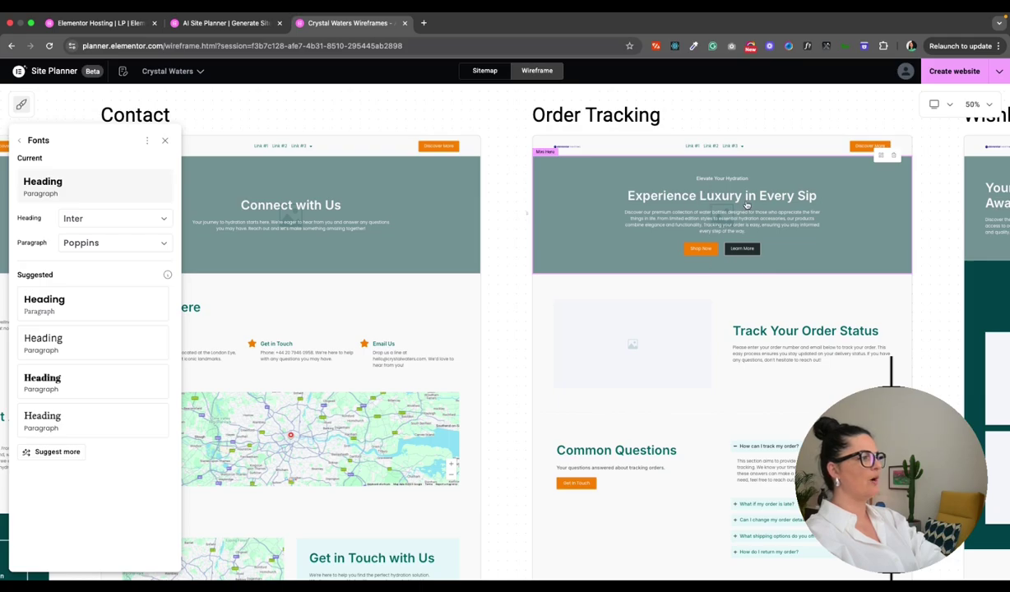
left_click(115, 218)
left_click(98, 300)
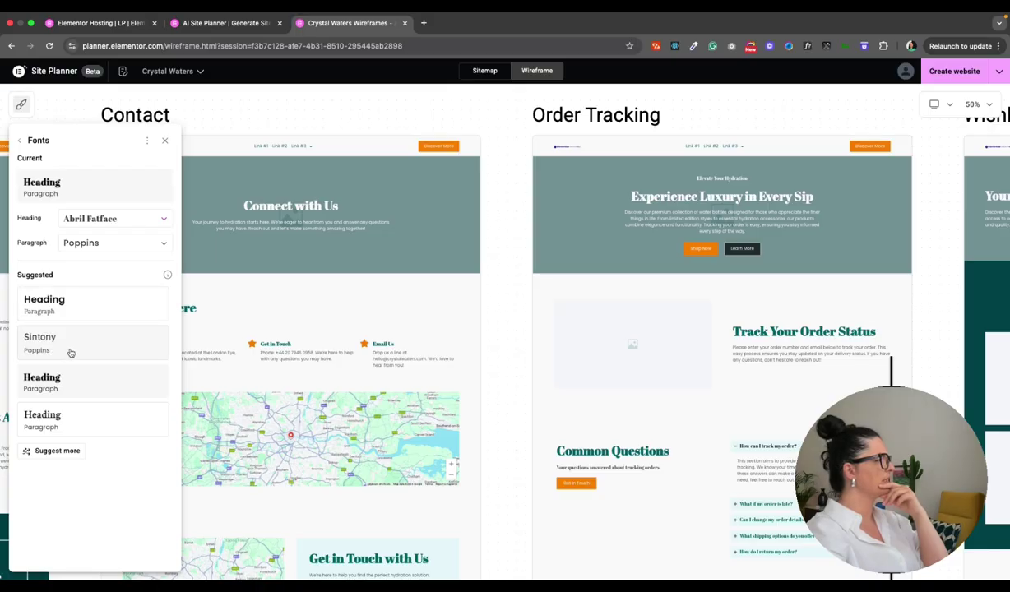
left_click(103, 218)
left_click(52, 227)
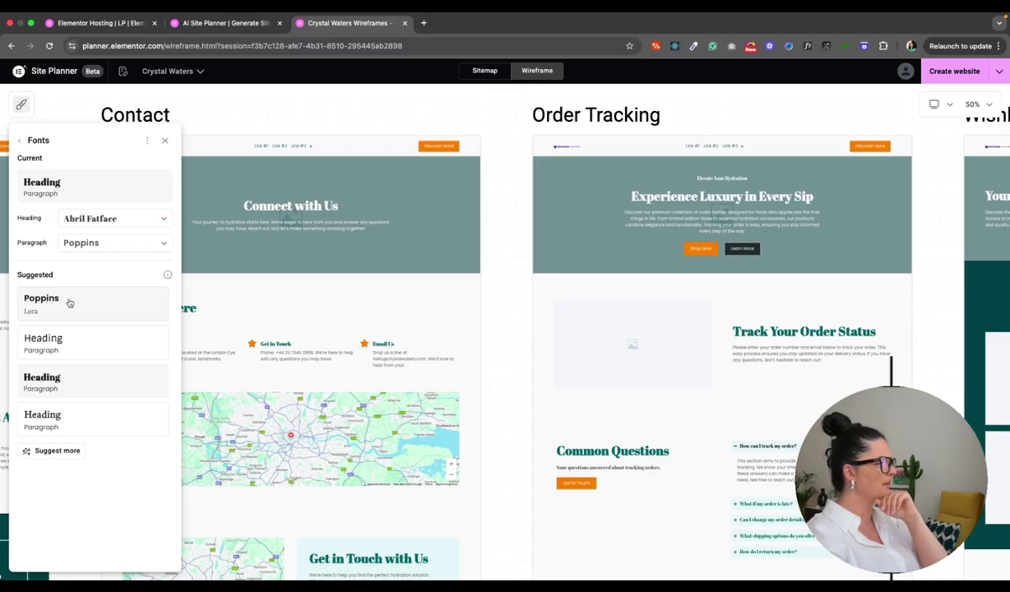
left_click(96, 299)
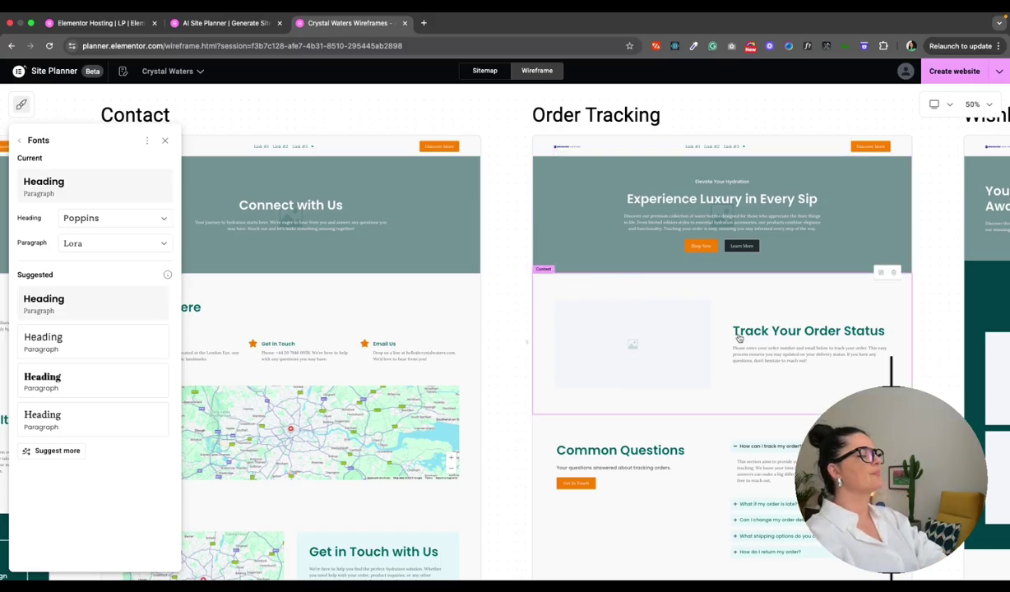
scroll(739, 337, "down", 2)
scroll(738, 337, "right", 2)
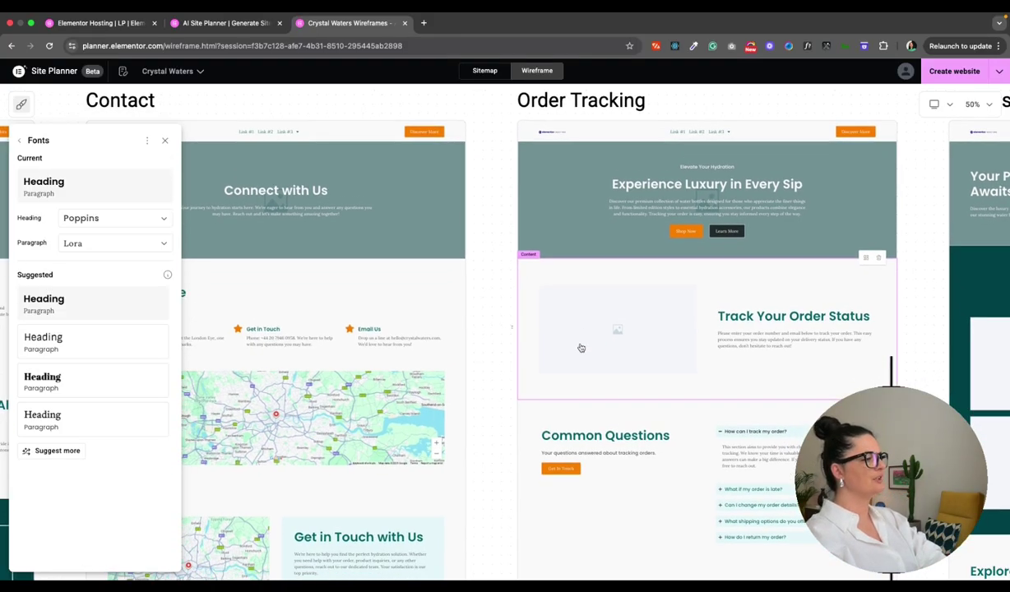
Step: Show layout suggestions for the Order Tracking FAQ section and try the first FAQs layout
scroll(580, 348, "down", 5)
scroll(581, 348, "right", 2)
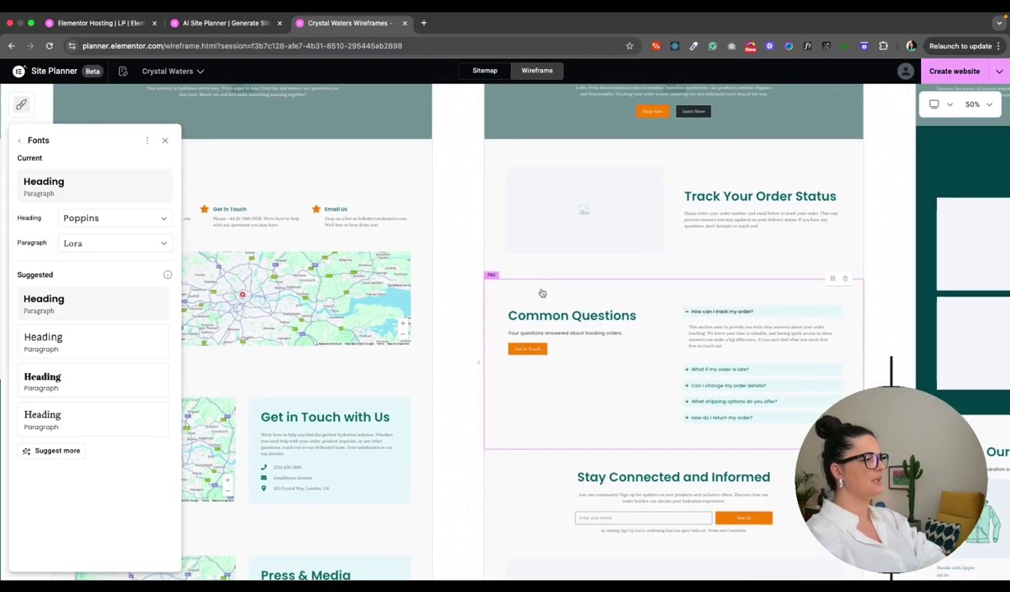
scroll(542, 293, "right", 1)
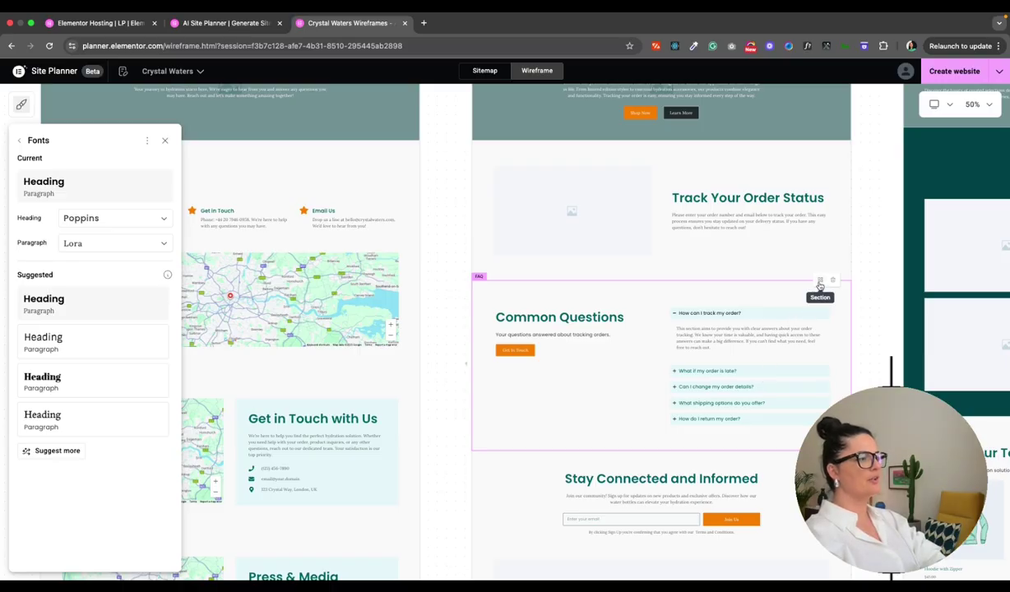
left_click(820, 283)
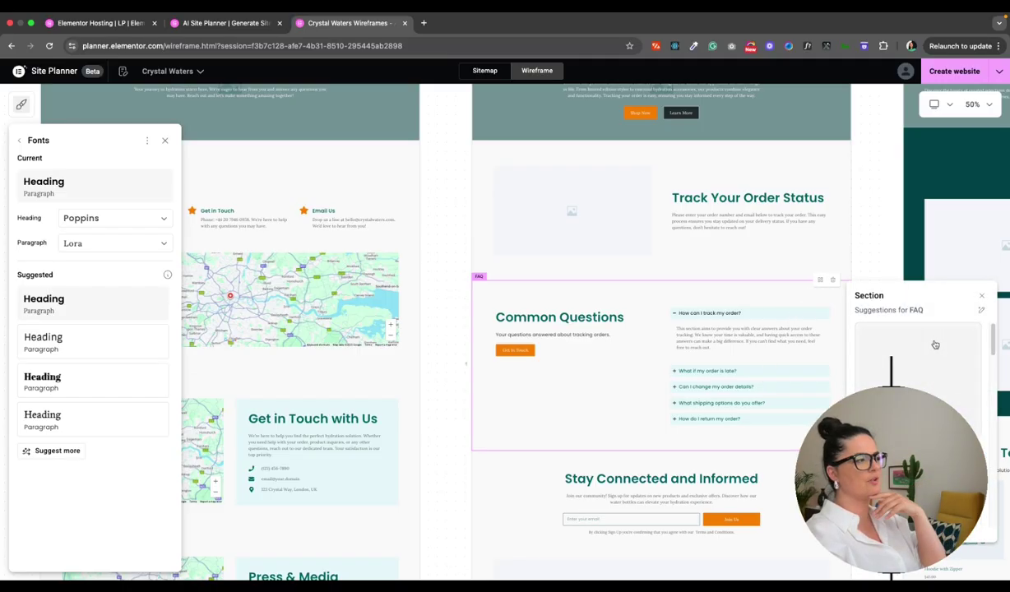
left_click(935, 344)
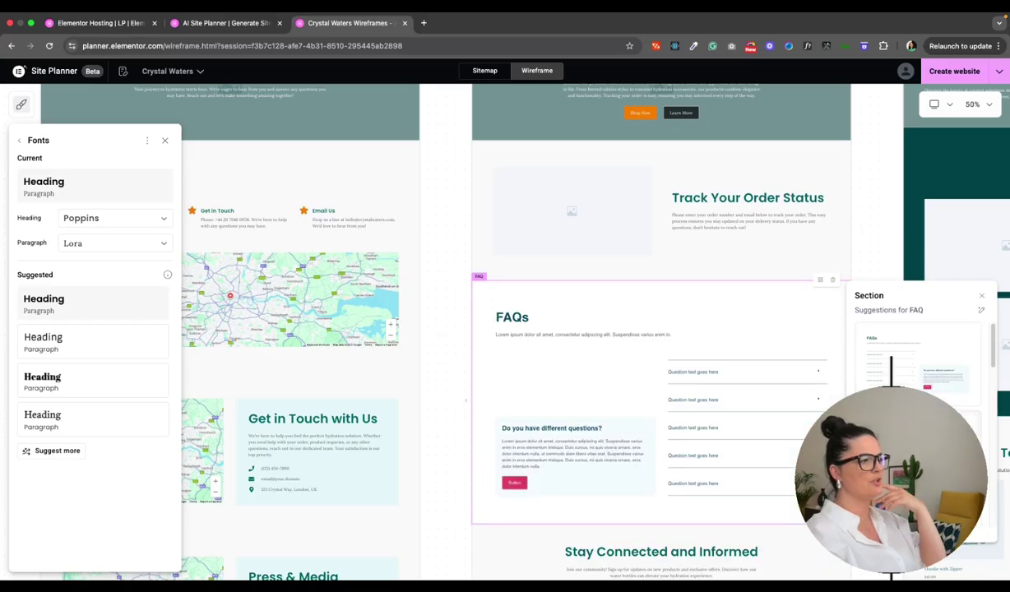
Step: Preview the image, video, and accordion FAQ layout suggestions
scroll(918, 362, "down", 1)
left_click(919, 362)
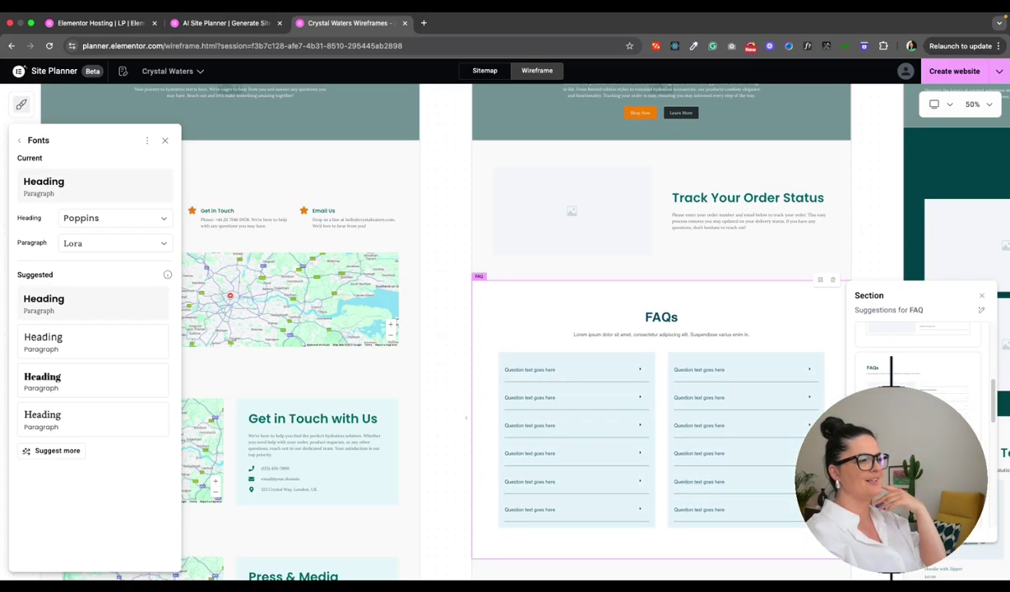
scroll(919, 362, "down", 1)
left_click(919, 378)
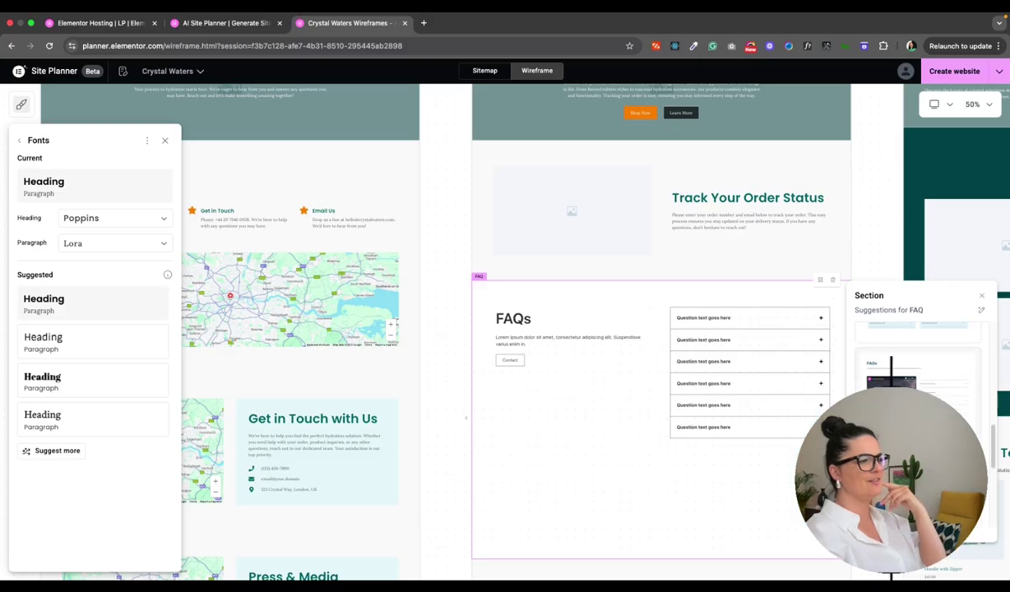
scroll(928, 393, "down", 1)
left_click(927, 378)
scroll(927, 378, "down", 1)
left_click(926, 379)
scroll(927, 378, "down", 1)
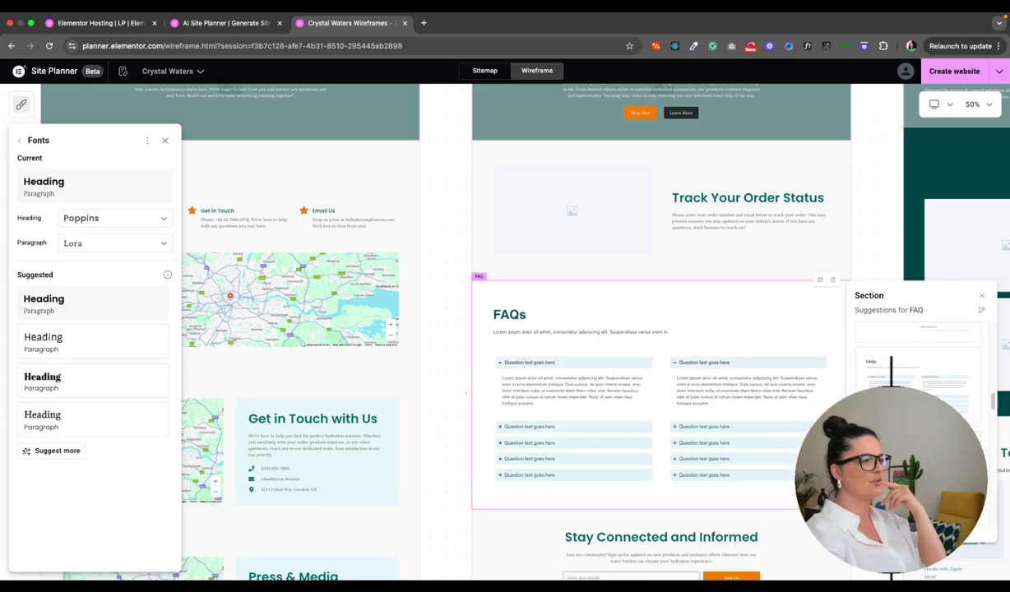
left_click(890, 374)
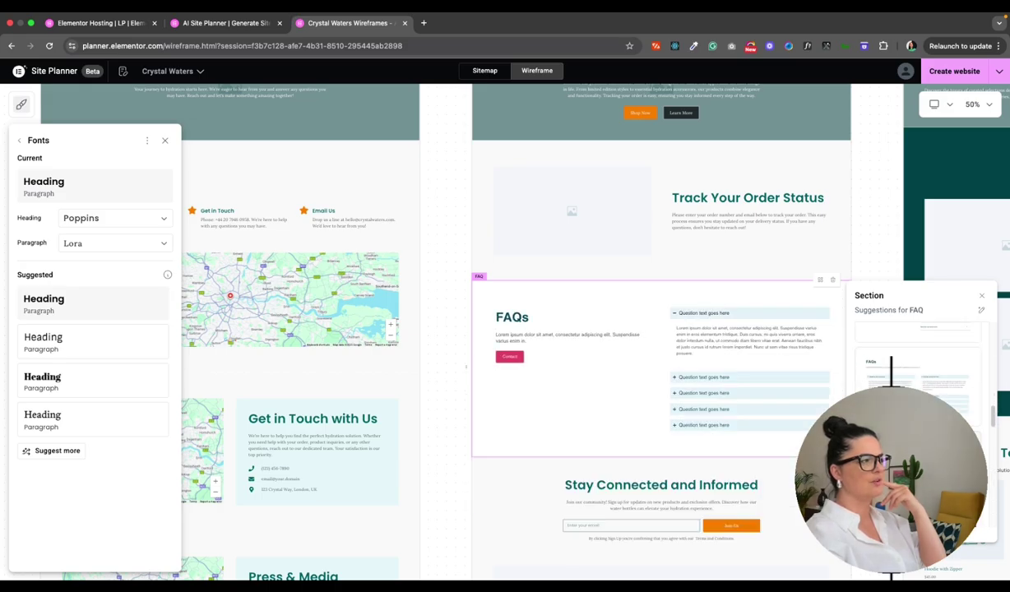
Step: Preview the remaining FAQ layouts and keep the styled 'Frequently Asked Questions' accordion
scroll(890, 370, "down", 1)
left_click(891, 370)
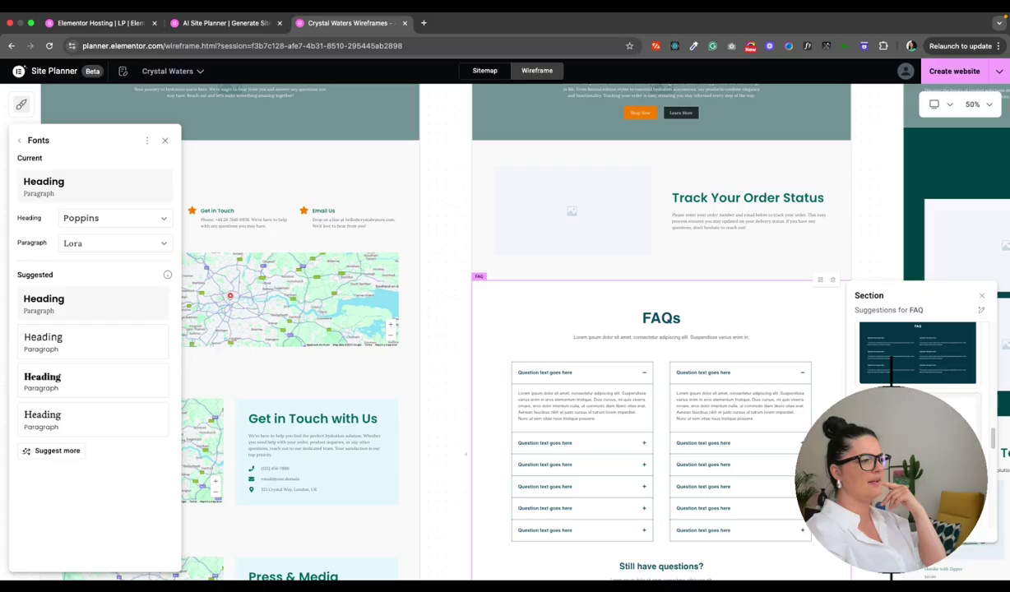
scroll(891, 375, "down", 1)
left_click(891, 374)
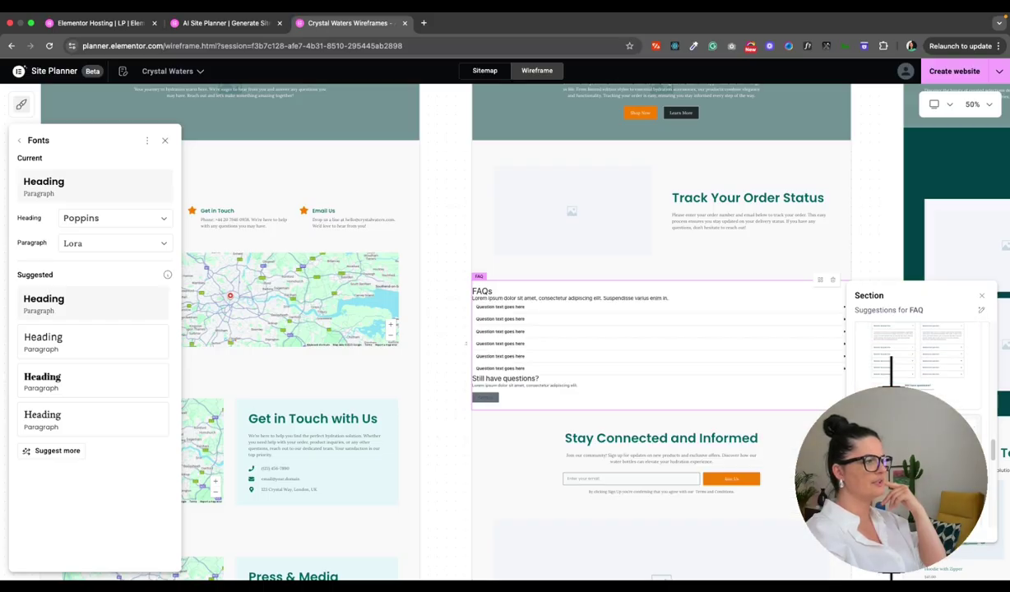
scroll(891, 374, "down", 1)
left_click(891, 375)
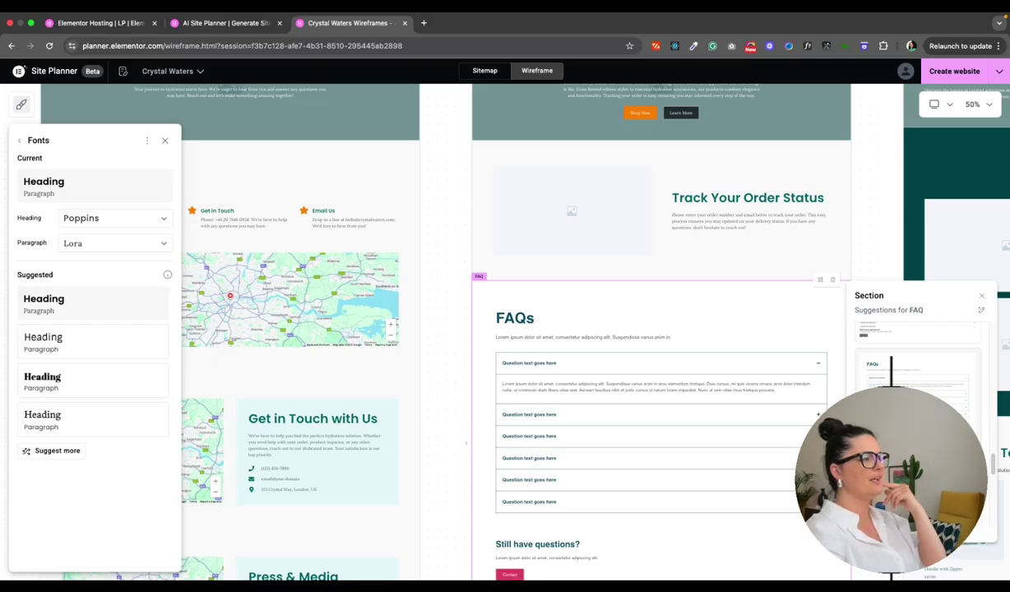
left_click(891, 374)
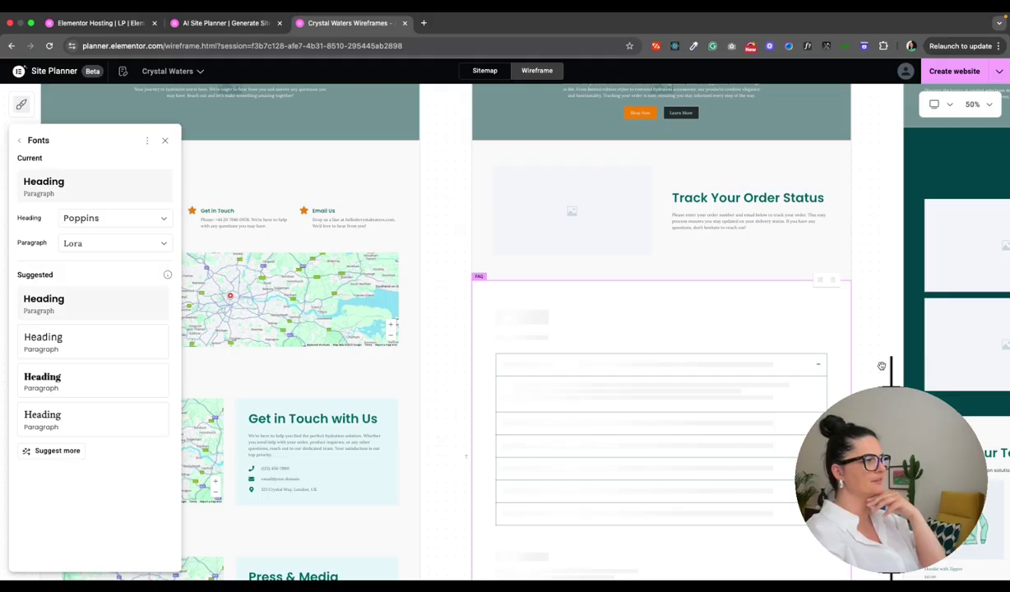
scroll(774, 341, "up", 1)
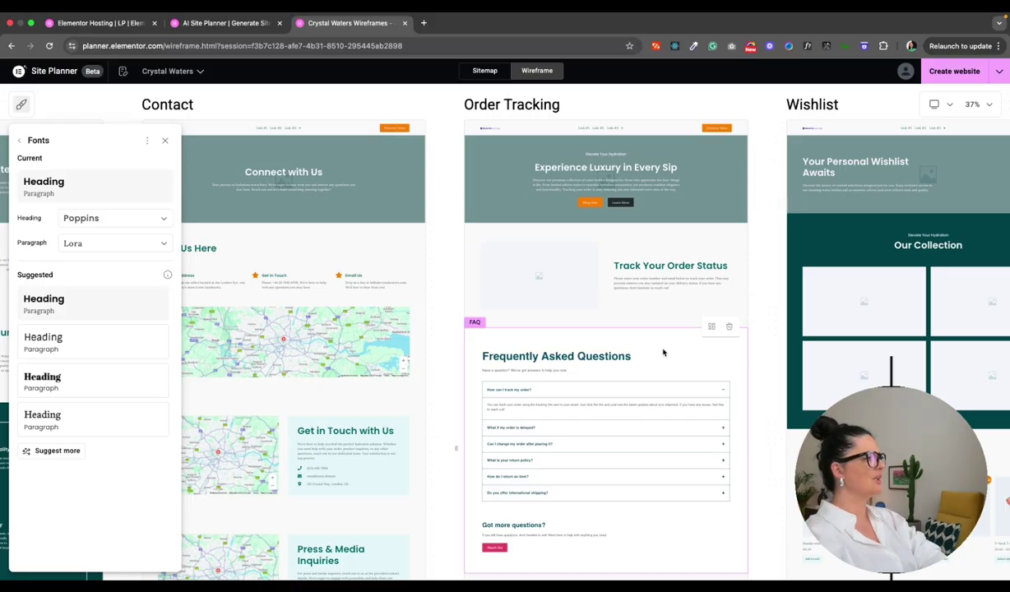
Step: Revisit the site colours and check the Background additional colour without changing it
left_click(21, 143)
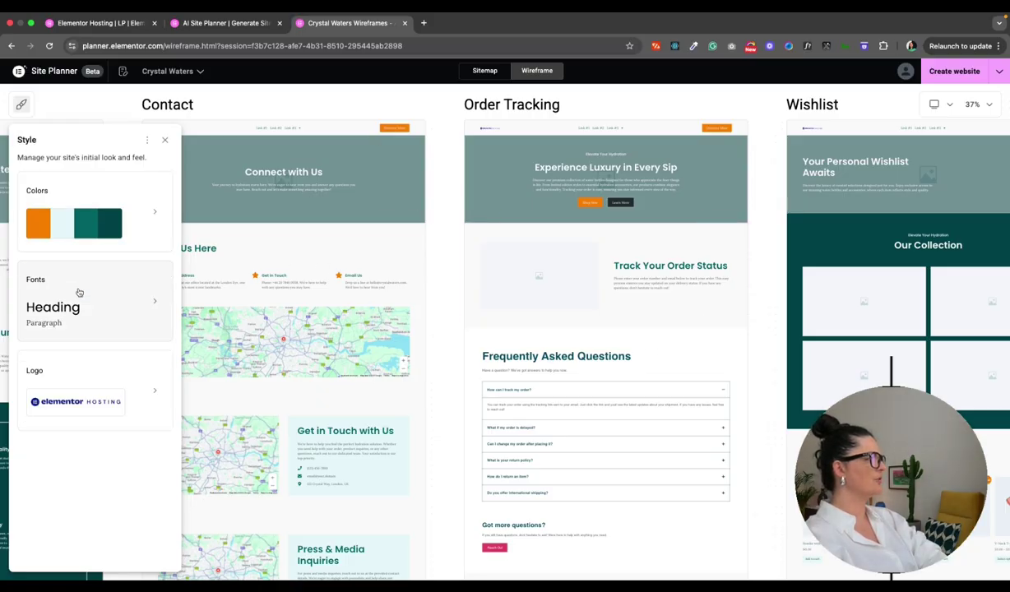
left_click(132, 219)
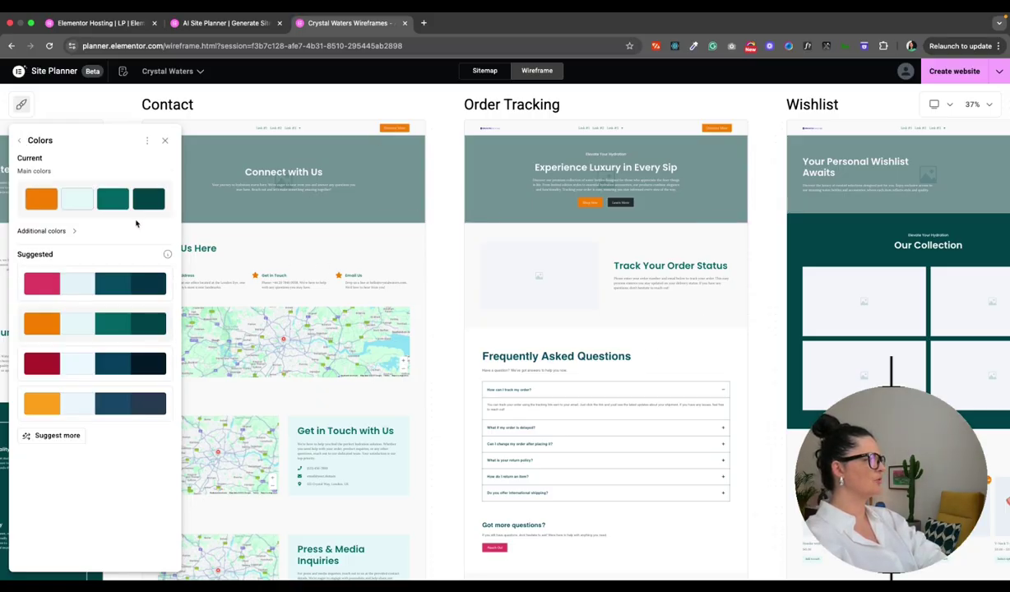
left_click(68, 236)
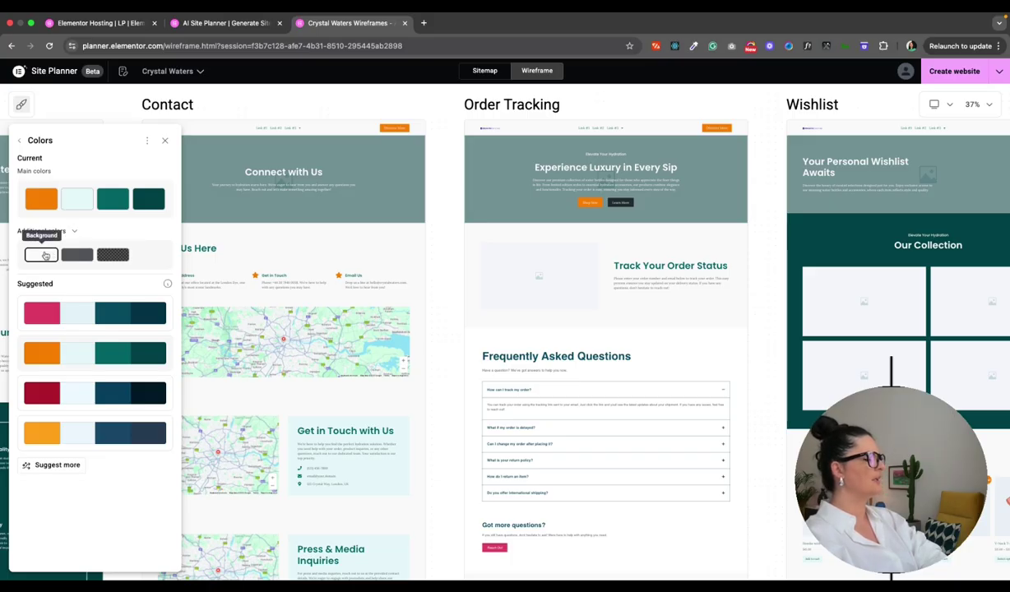
left_click(45, 256)
left_click(46, 256)
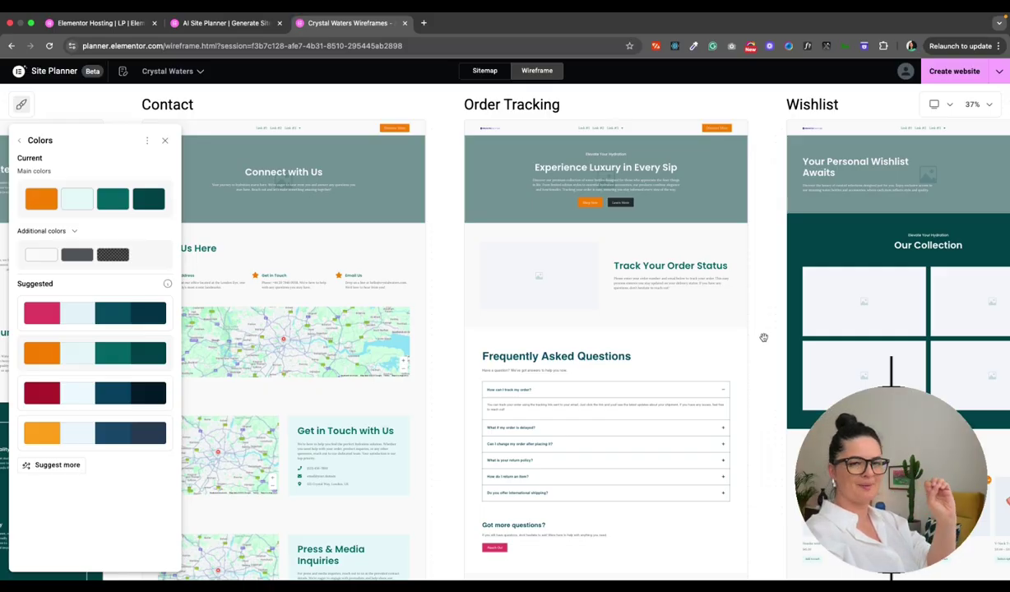
scroll(764, 337, "down", 5)
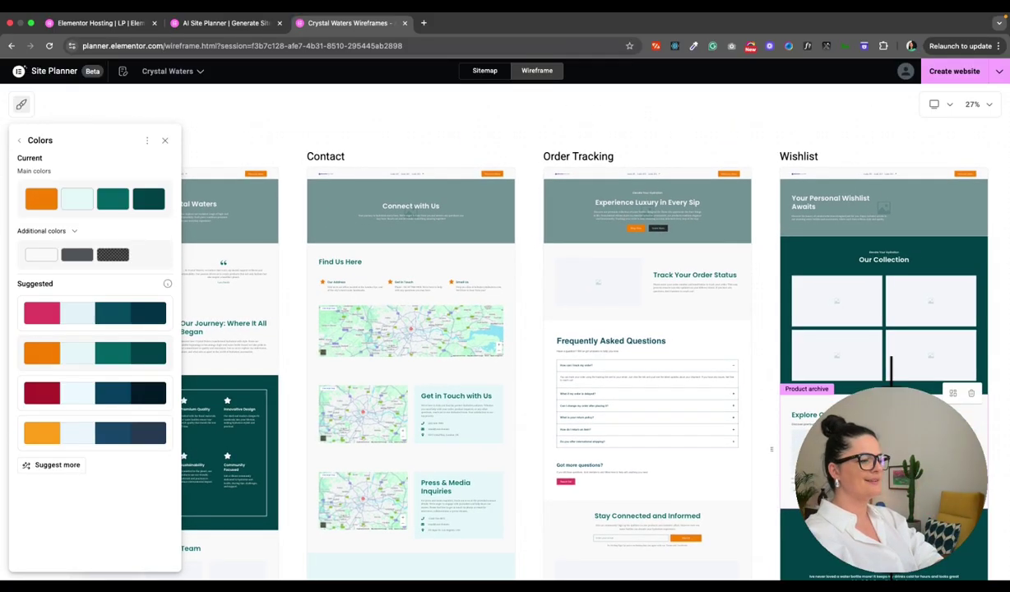
scroll(759, 421, "left", 3)
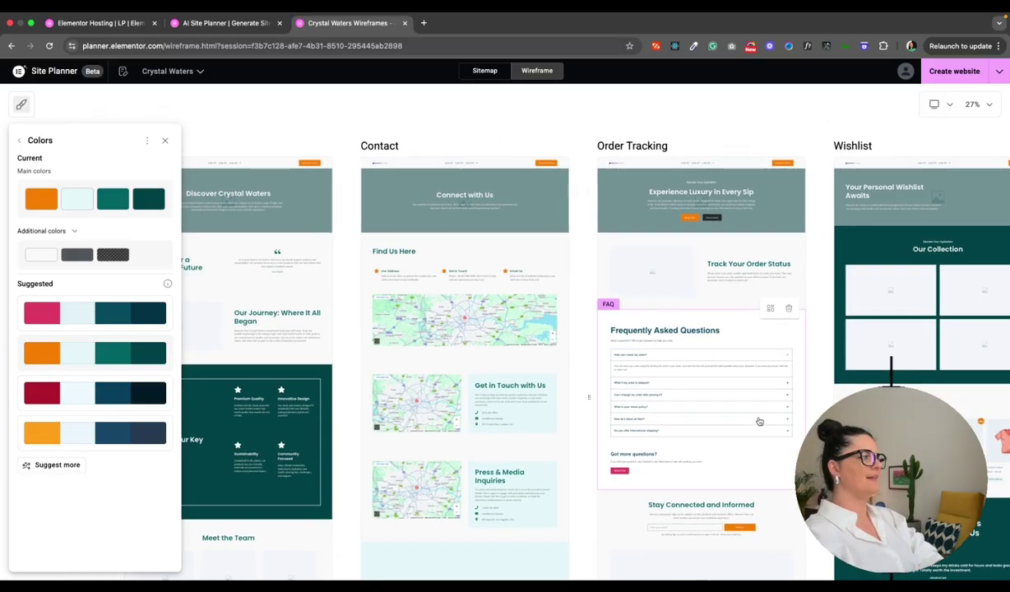
scroll(754, 421, "left", 2)
scroll(753, 421, "left", 2)
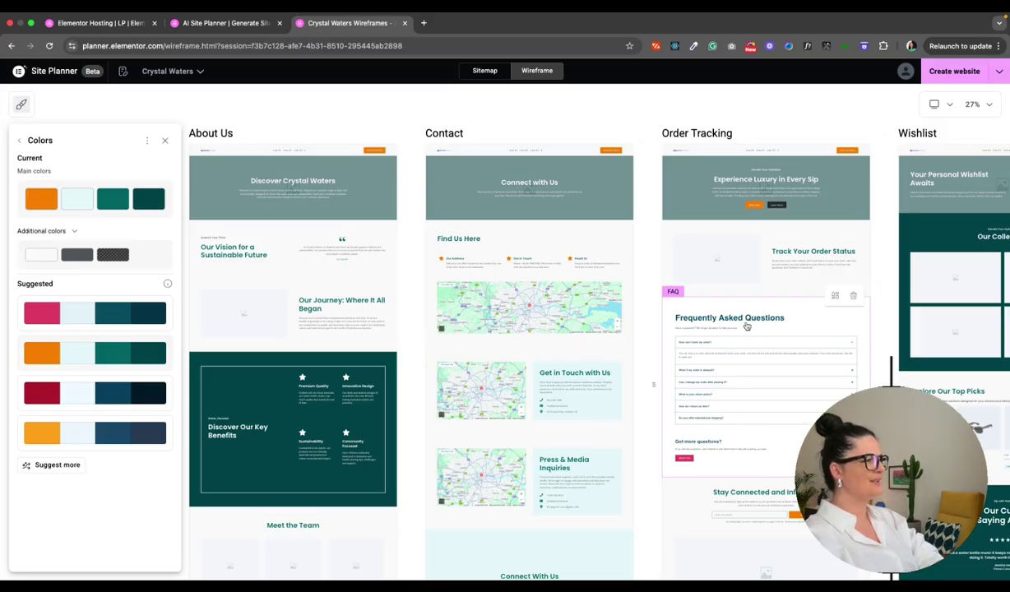
Step: Reopen the Fonts panel, showing Poppins headings and Lora paragraphs
left_click(19, 144)
left_click(55, 313)
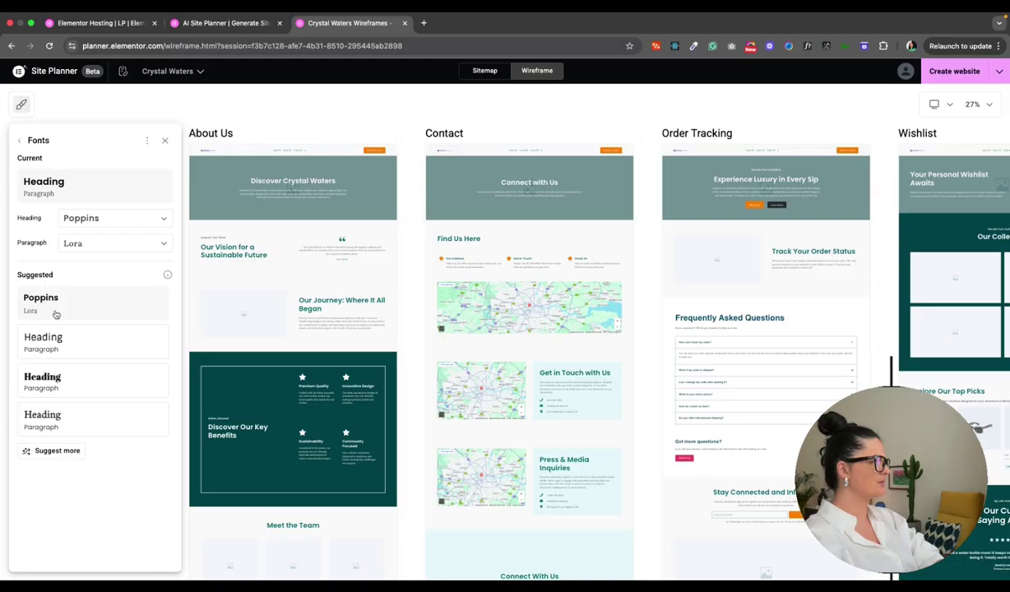
scroll(633, 504, "left", 2)
scroll(633, 504, "right", 10)
scroll(647, 490, "down", 5)
scroll(683, 386, "up", 3)
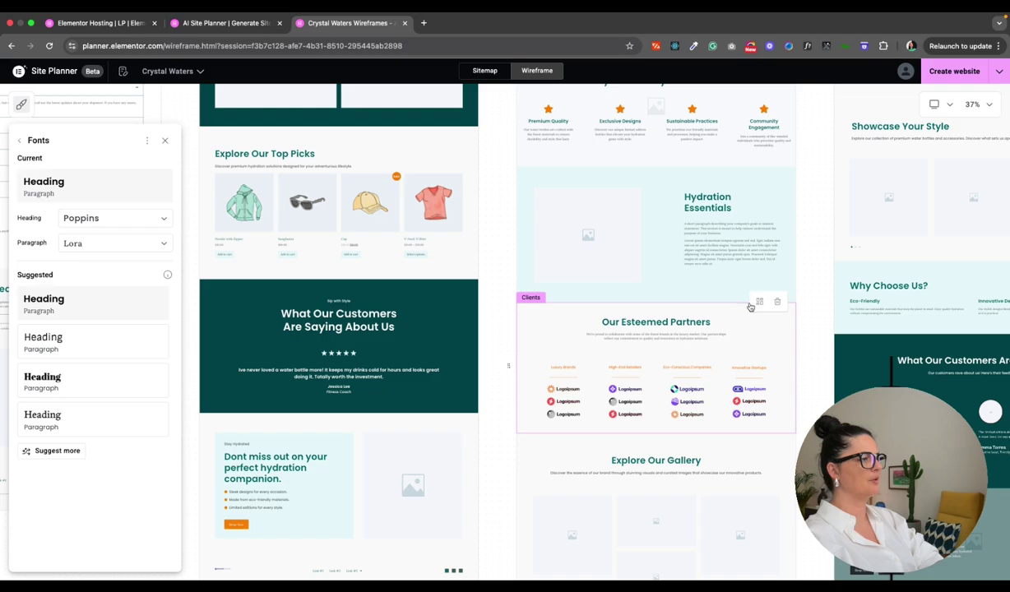
Step: Apply the logo-strip layout 'Trusted by leading luxury brands' to the Home page's Clients section
left_click(758, 303)
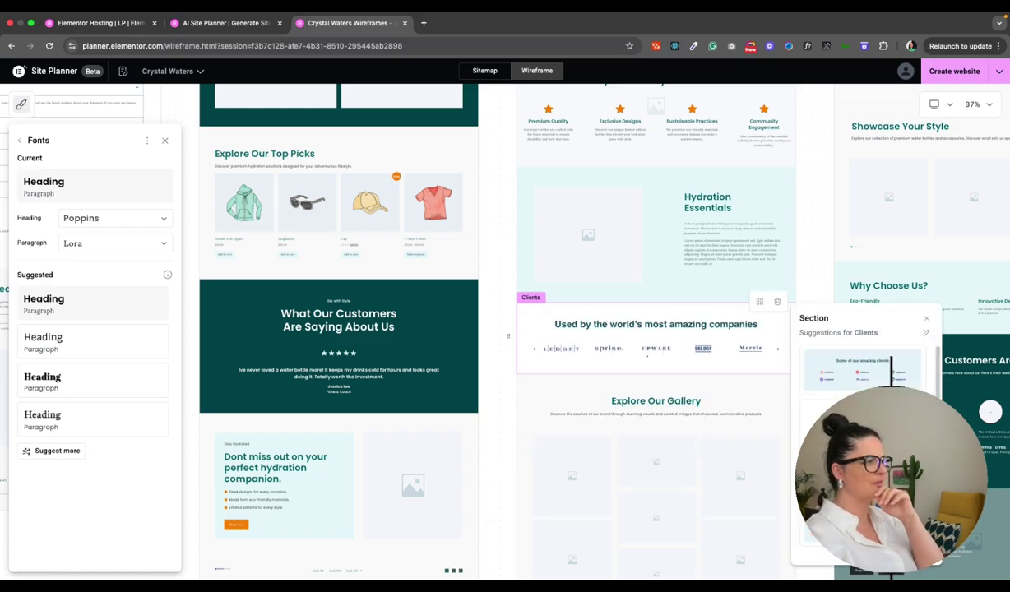
scroll(862, 370, "down", 2)
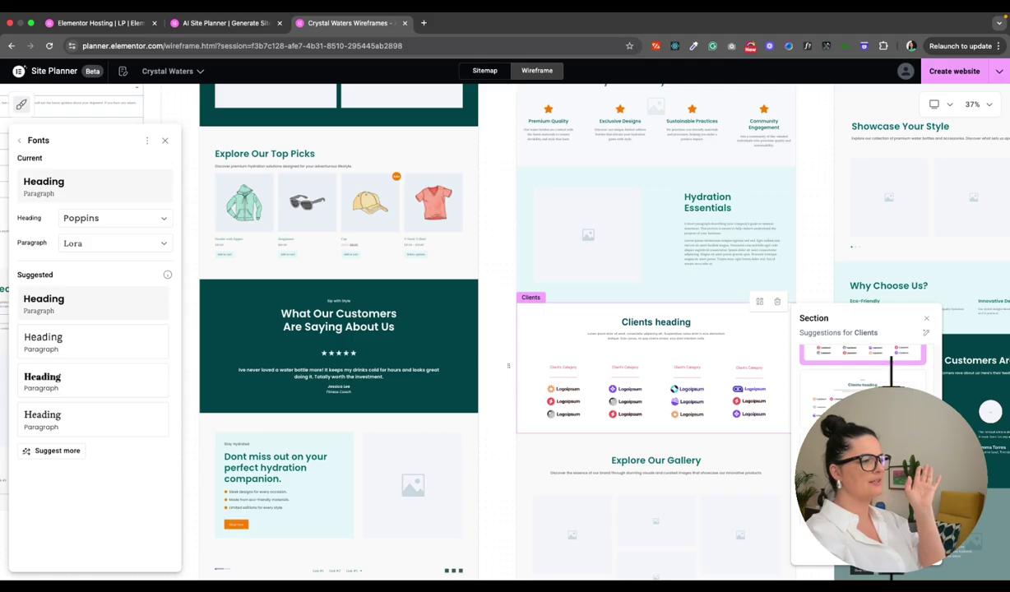
scroll(862, 370, "down", 1)
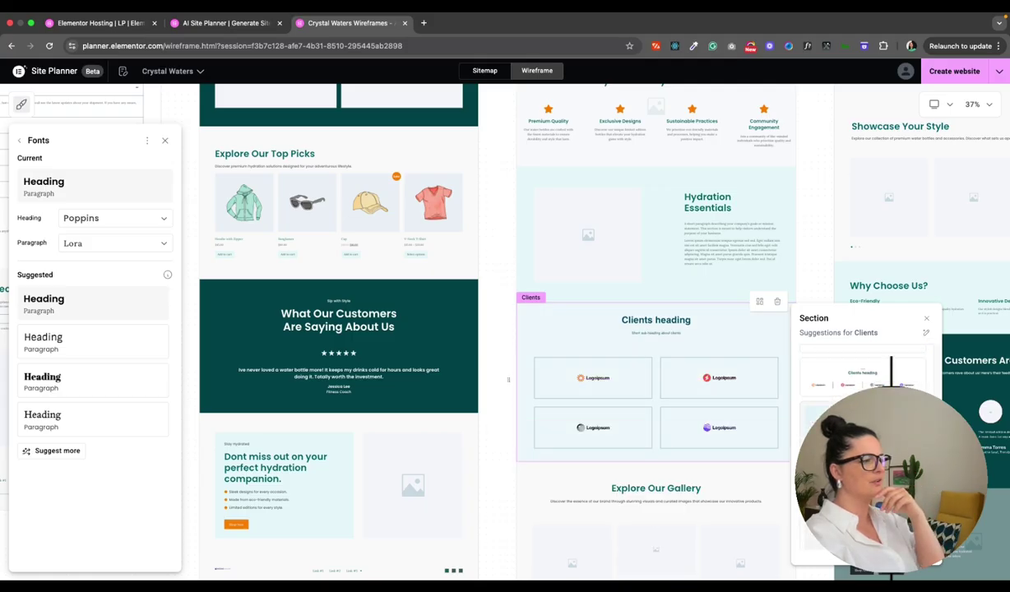
scroll(891, 374, "down", 2)
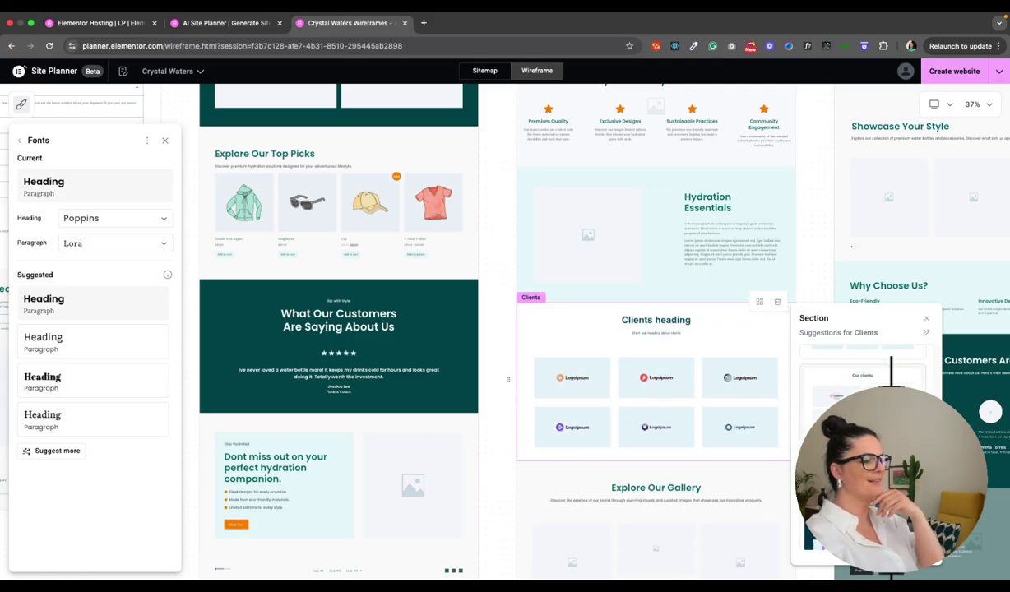
scroll(891, 374, "down", 2)
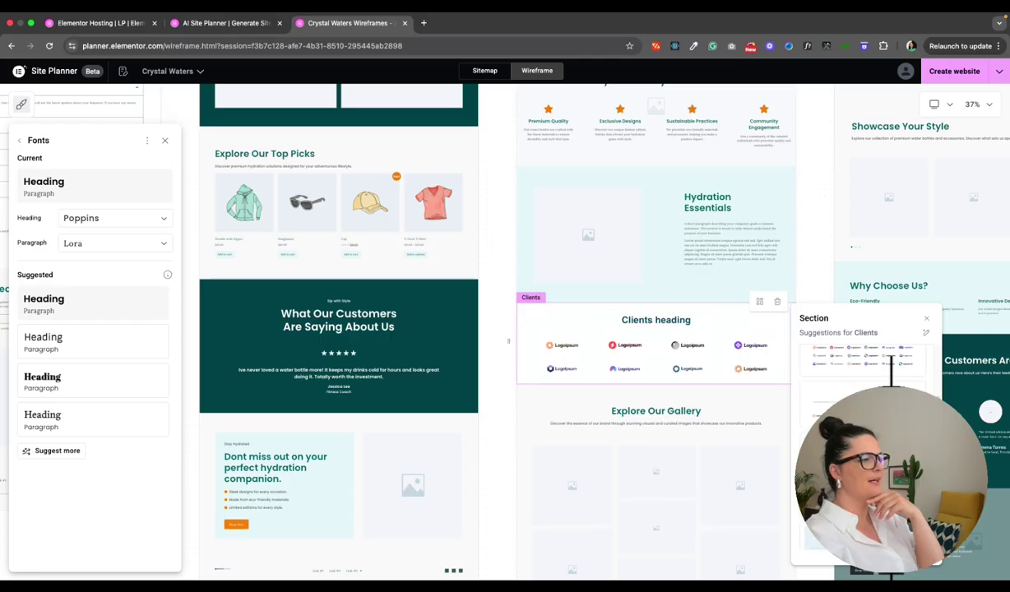
scroll(861, 370, "down", 3)
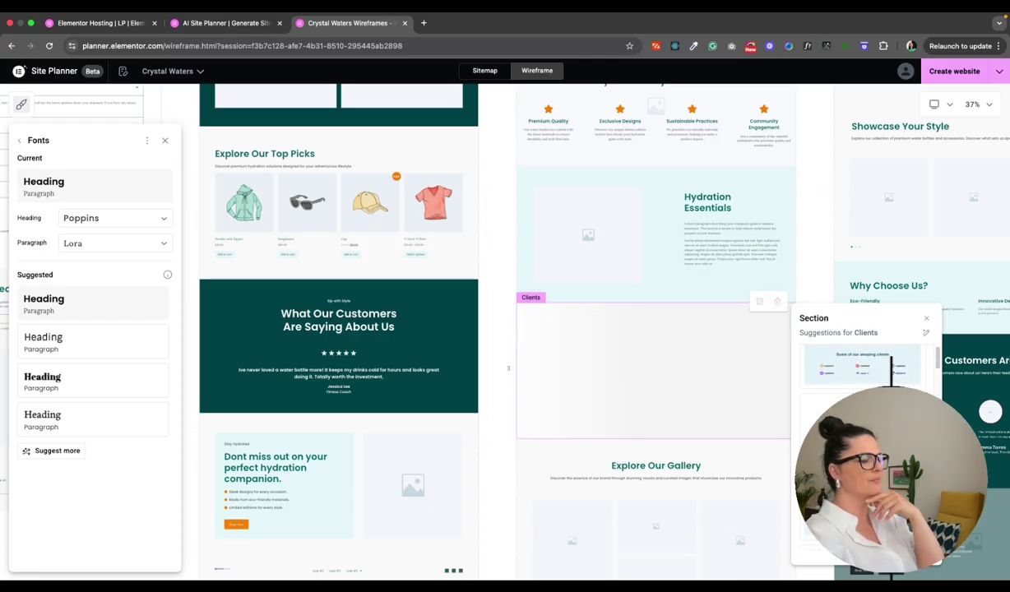
left_click(863, 370)
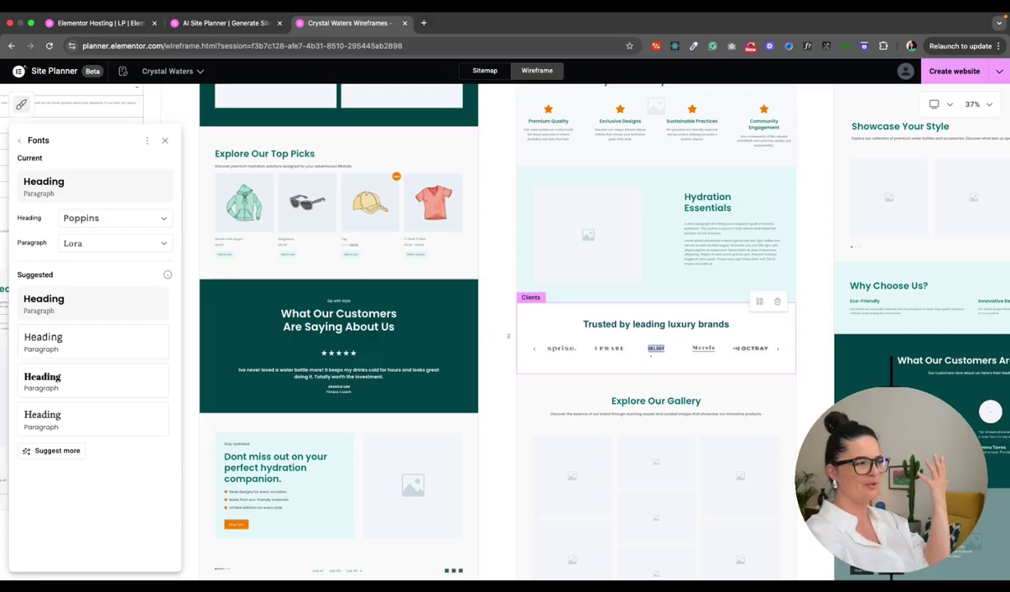
scroll(805, 443, "down", 5)
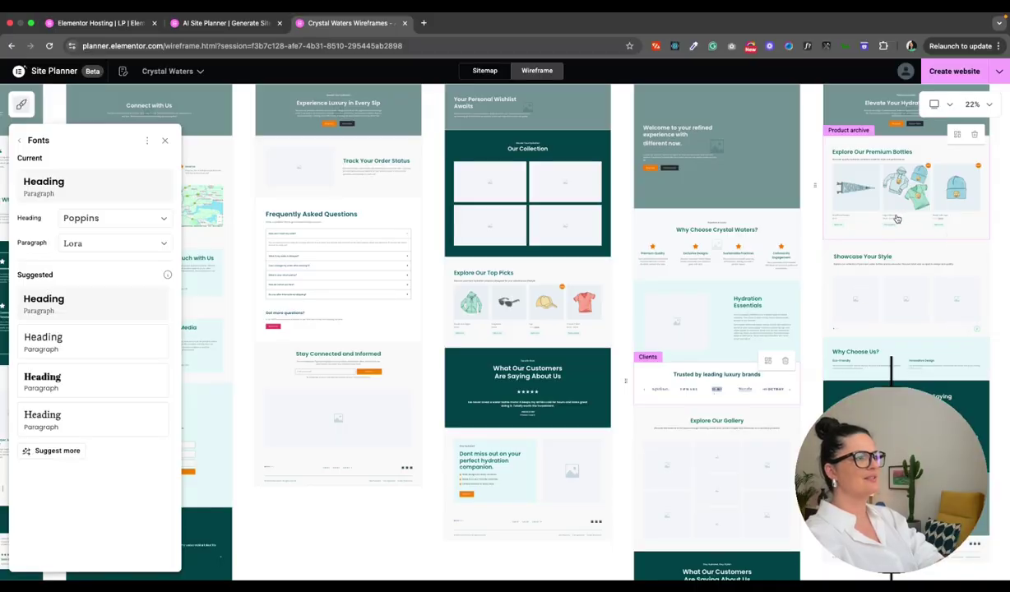
Step: Preview the wireframes at tablet and mobile widths, then switch back to desktop
scroll(921, 352, "up", 2)
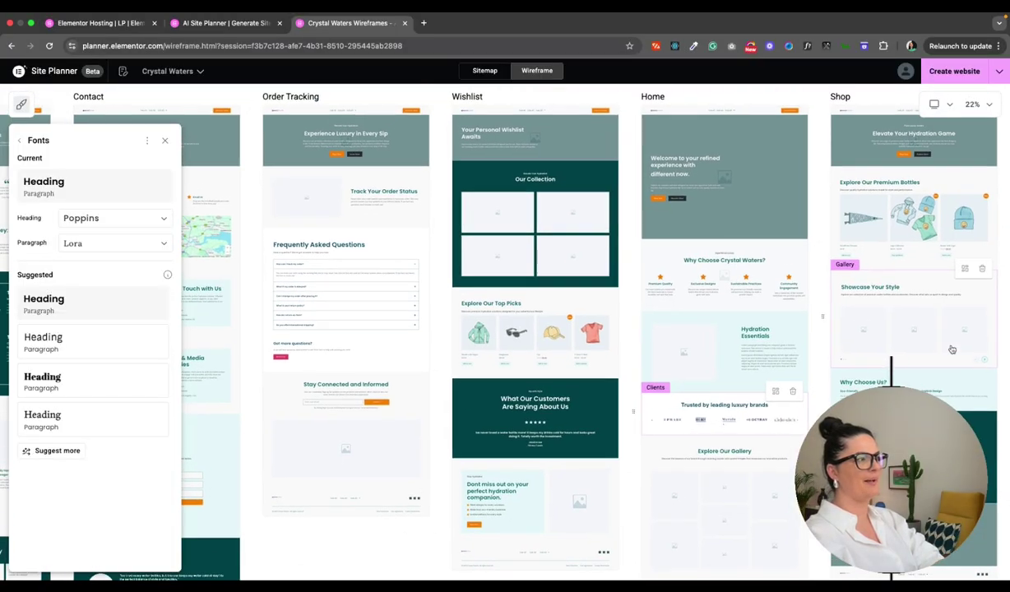
scroll(921, 352, "down", 3)
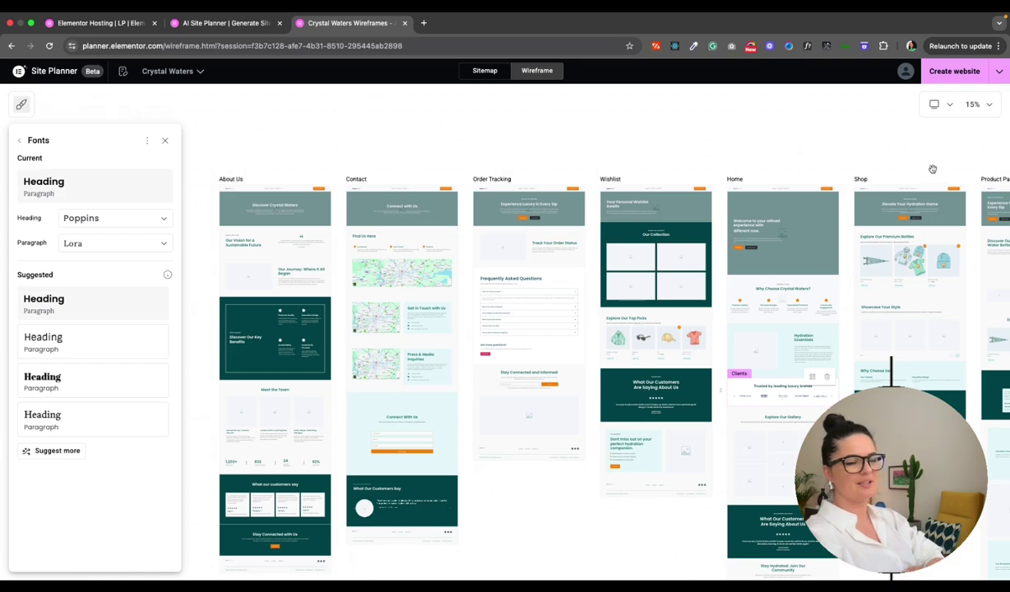
left_click(949, 104)
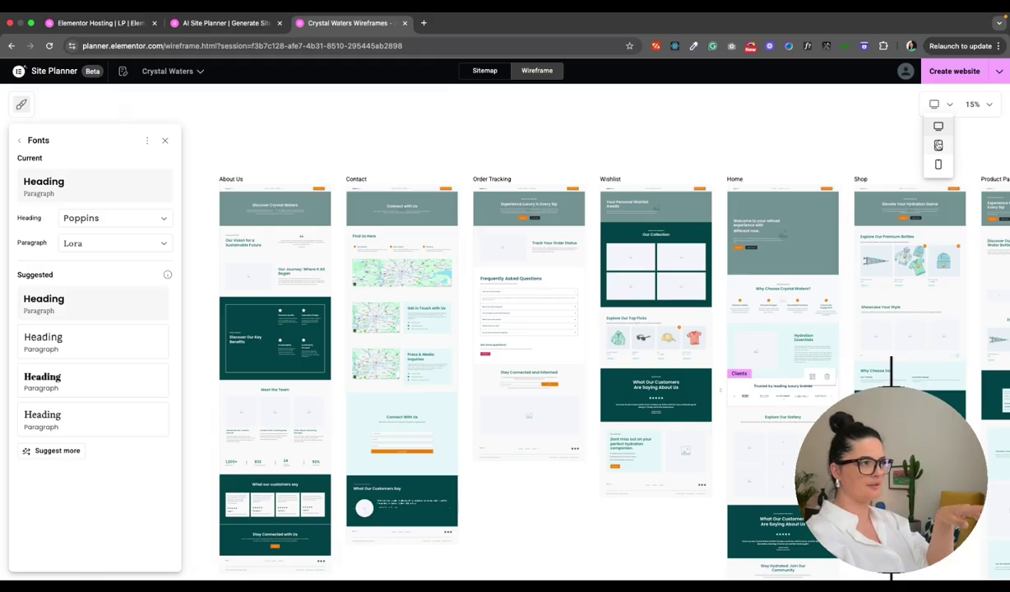
left_click(937, 145)
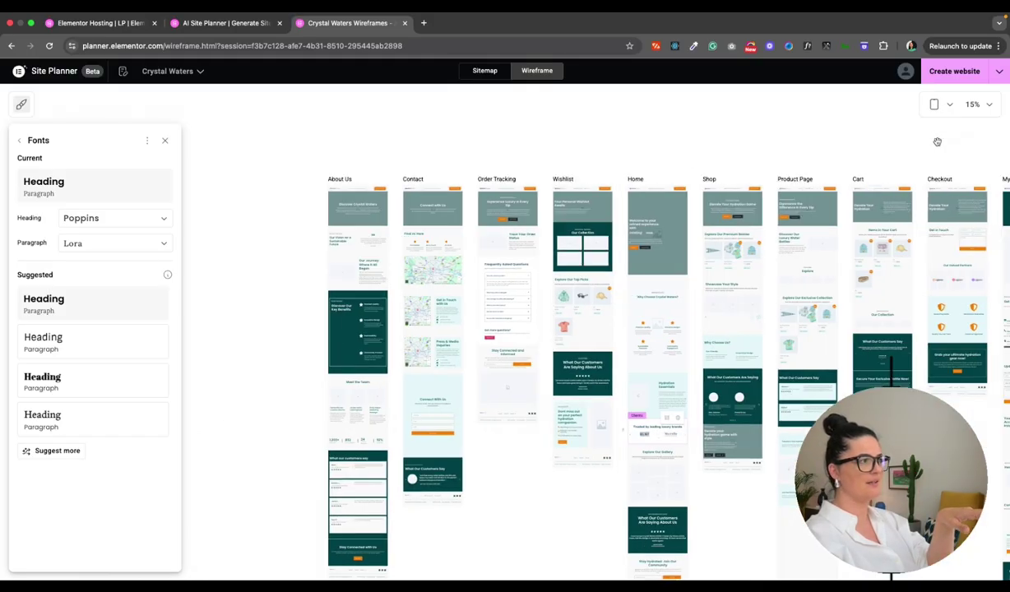
left_click(942, 105)
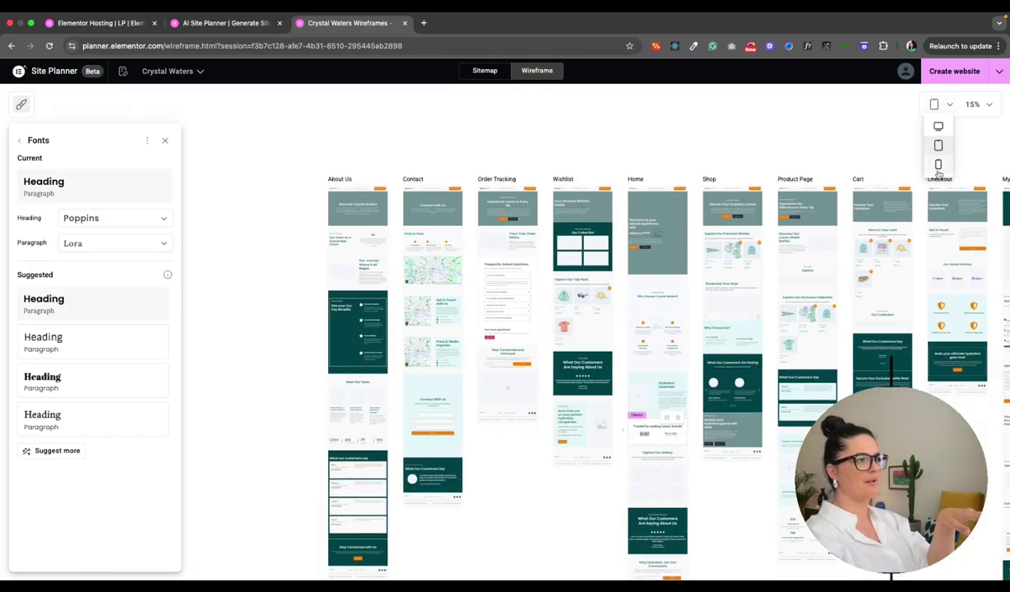
left_click(938, 166)
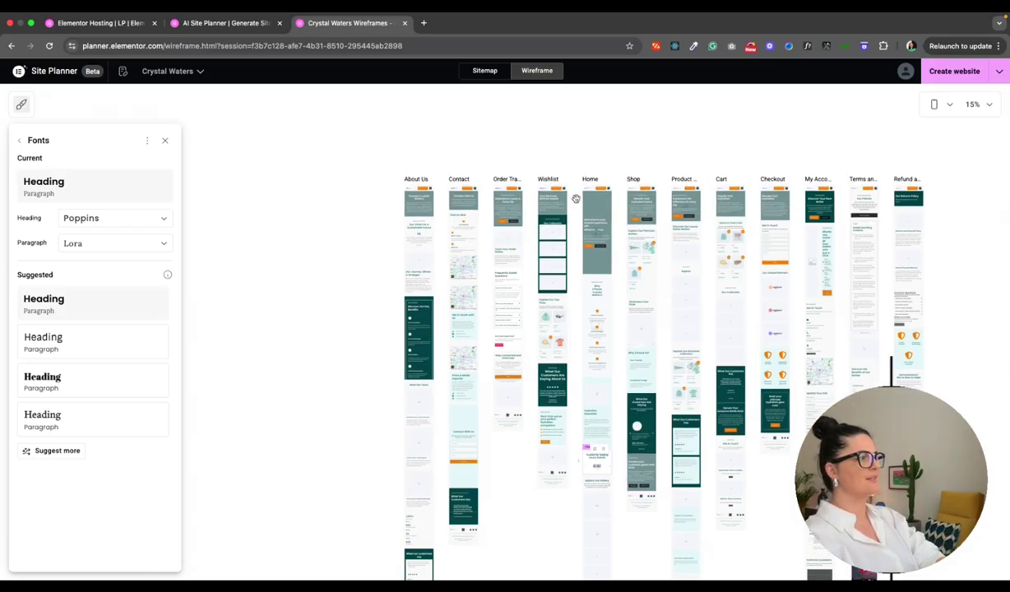
scroll(576, 198, "up", 3)
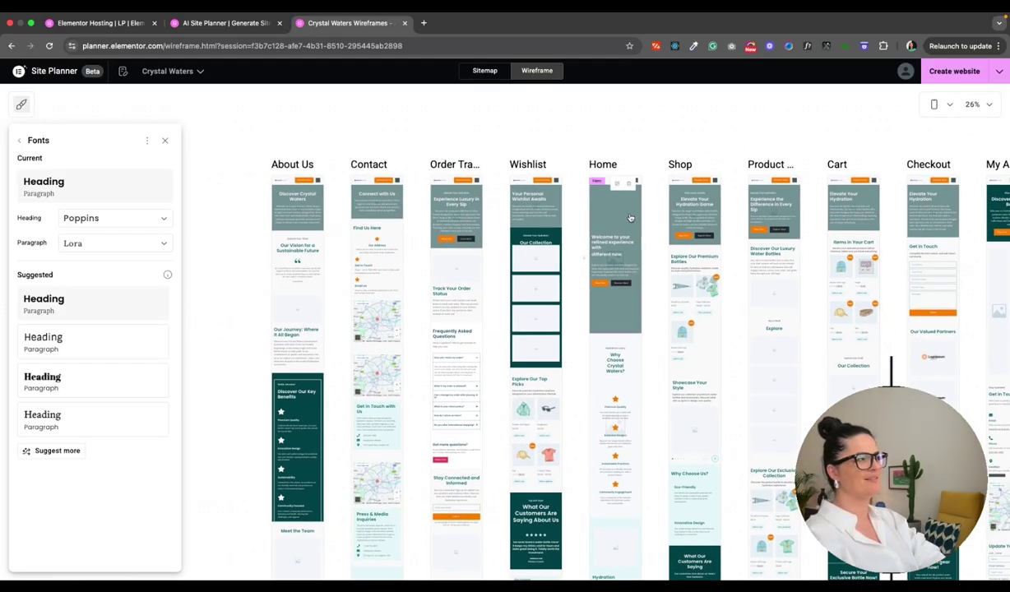
scroll(630, 217, "up", 3)
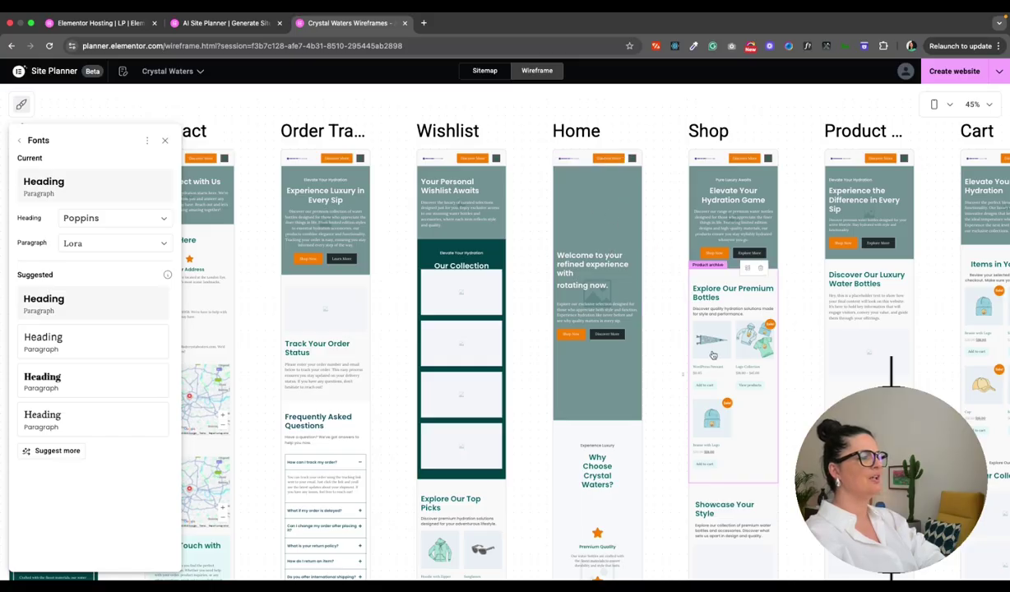
scroll(657, 351, "down", 1)
scroll(657, 351, "down", 5)
left_click(936, 104)
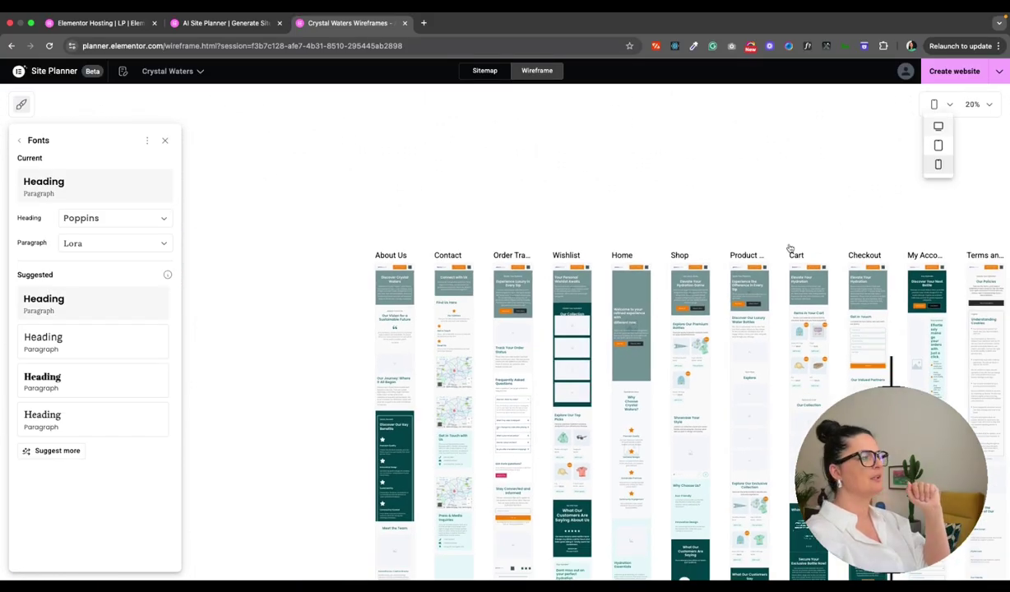
left_click(937, 127)
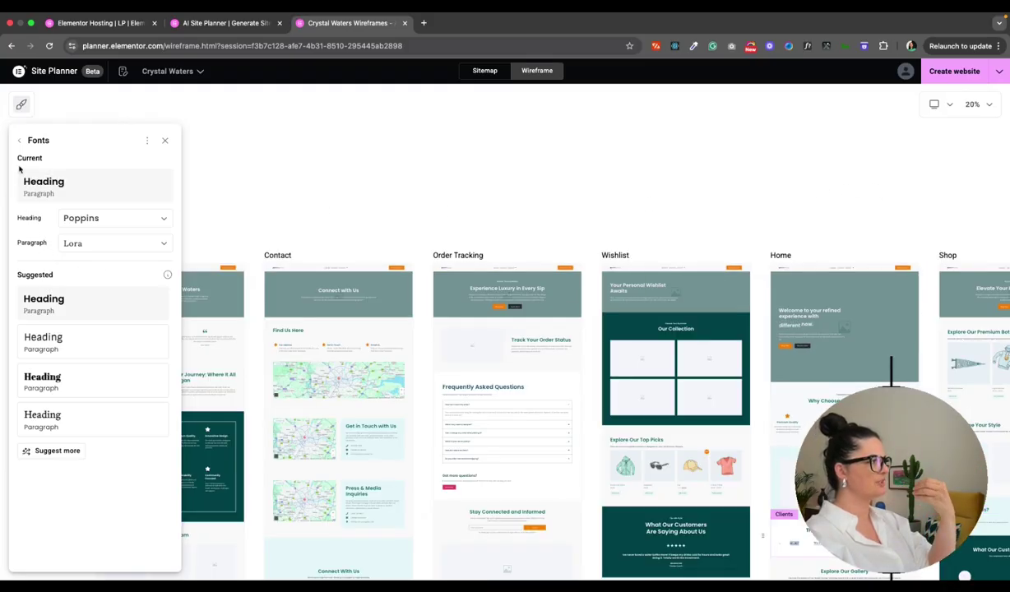
Step: Close the Style panel and bring up the 'Let's bring your site to life!' website options
left_click(146, 144)
left_click(176, 161)
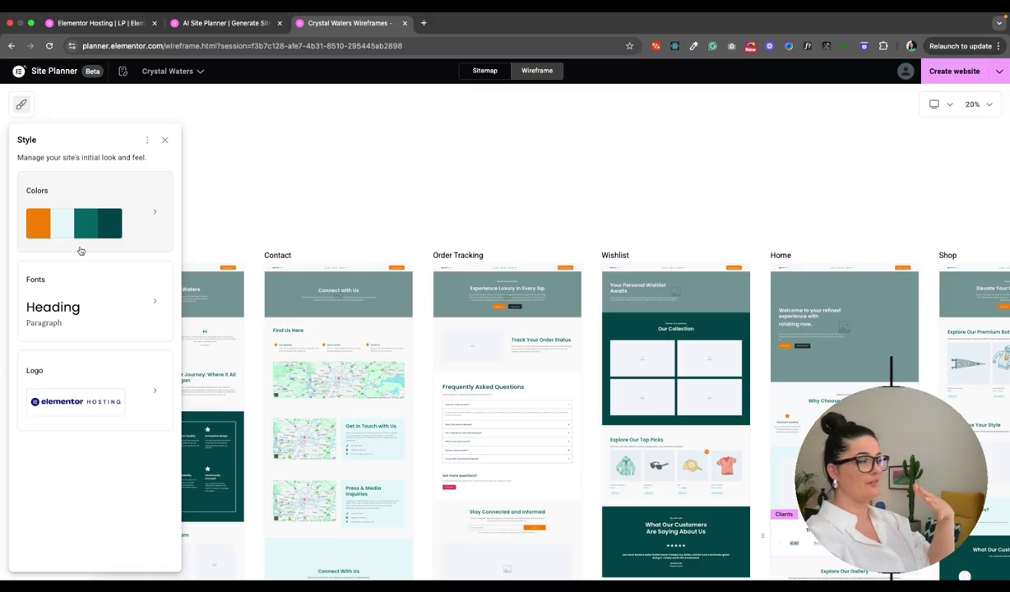
left_click(162, 141)
scroll(589, 323, "right", 5)
scroll(588, 323, "down", 3)
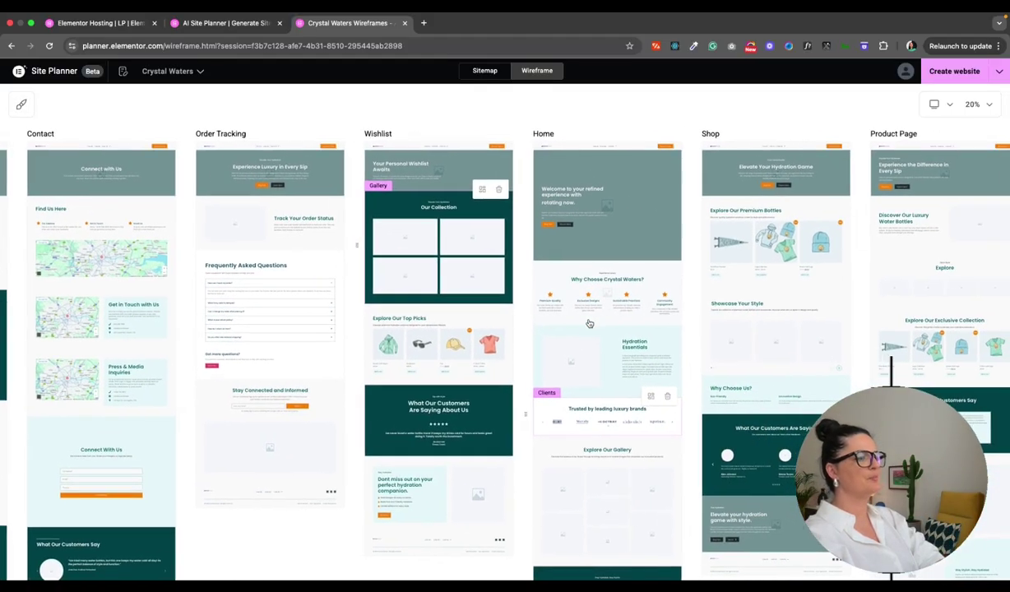
scroll(589, 323, "right", 10)
left_click(954, 71)
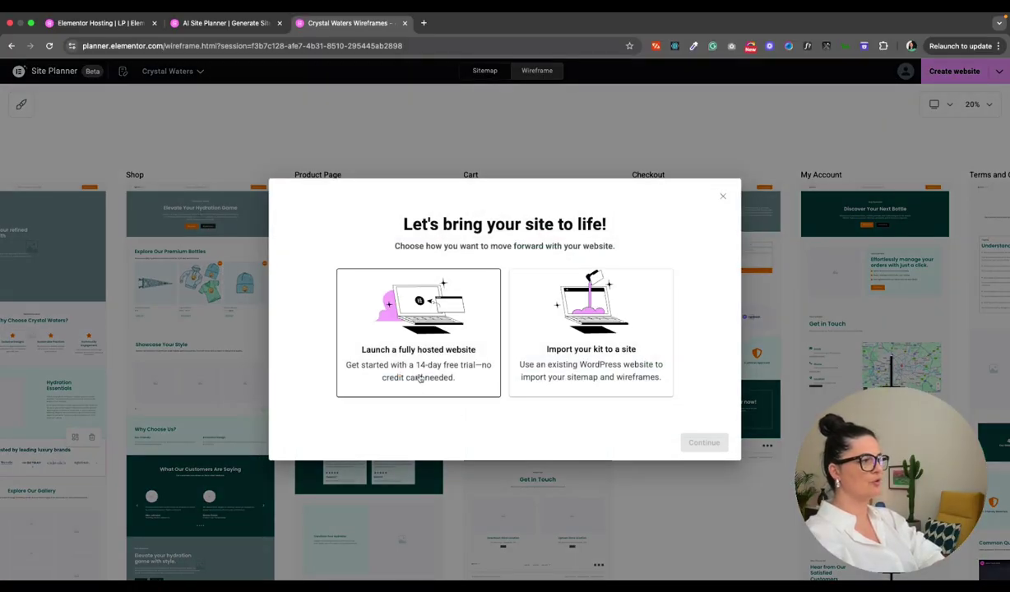
Step: Choose importing the kit into an existing WordPress site, then get the kit for manual import
left_click(593, 377)
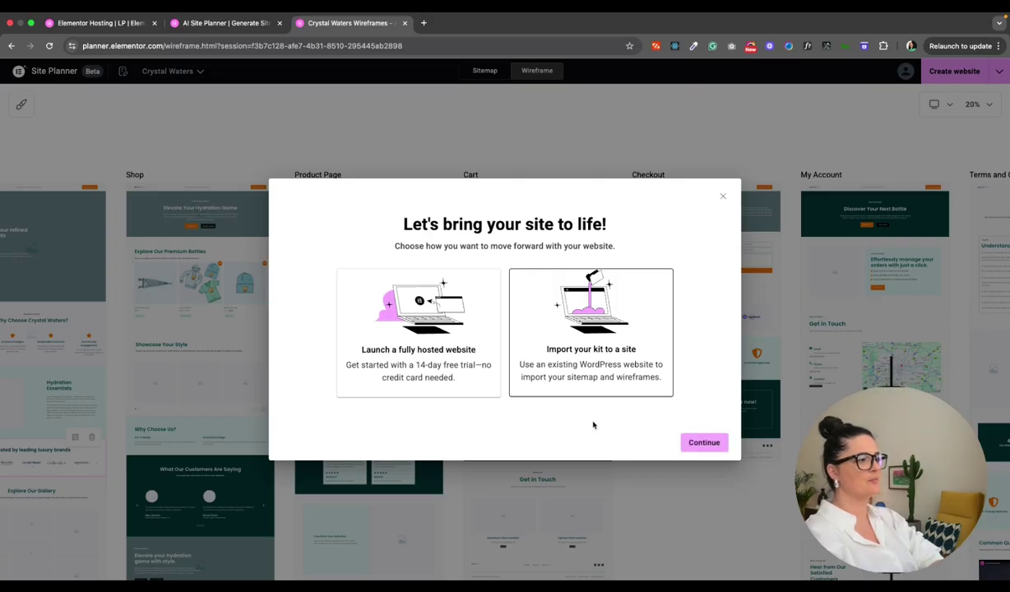
left_click(689, 443)
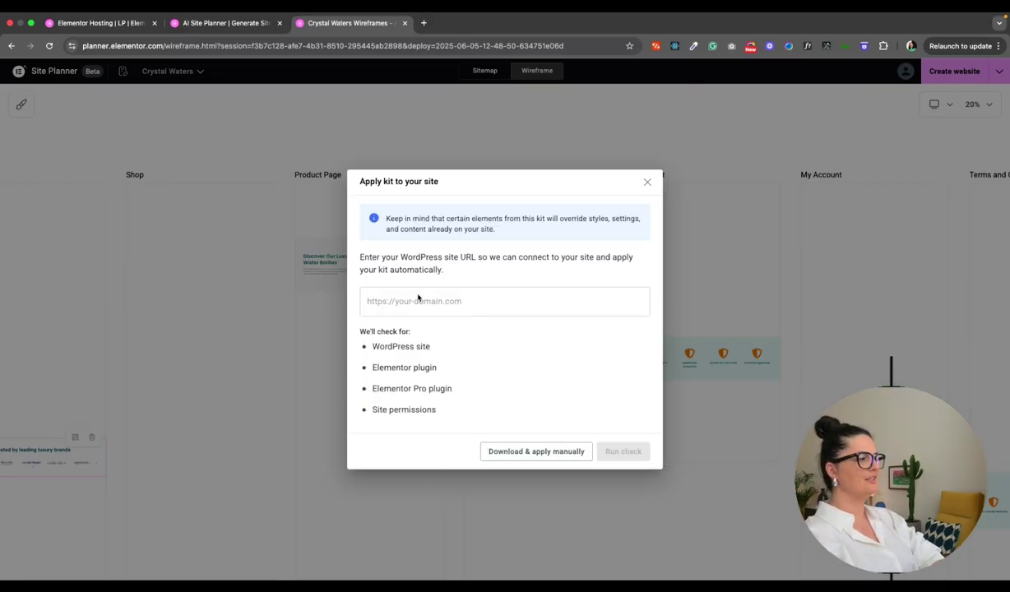
left_click(405, 300)
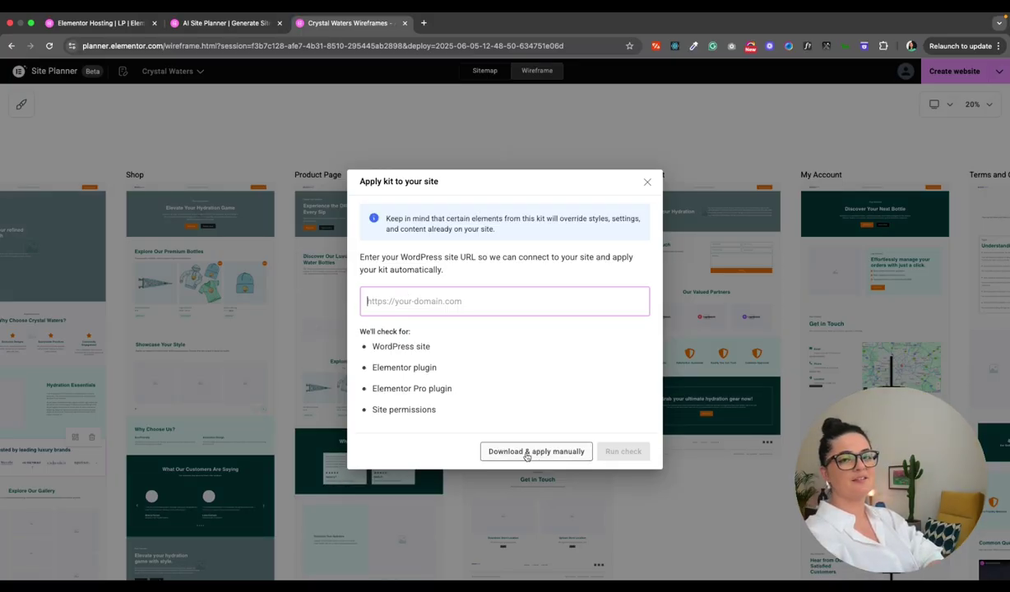
left_click(527, 453)
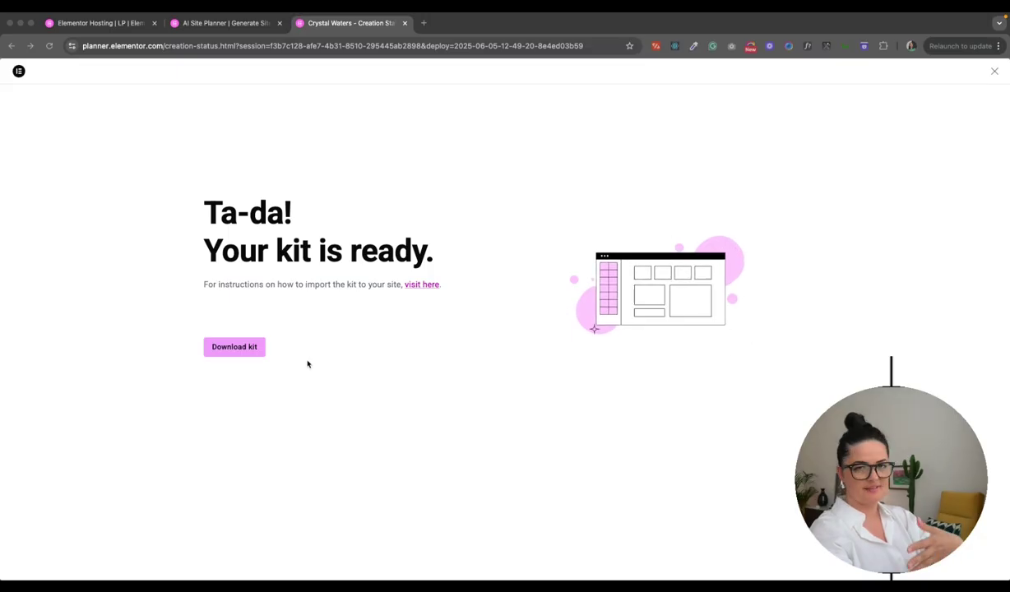
Step: Download the finished Crystal Waters kit as a .zip file
left_click(240, 353)
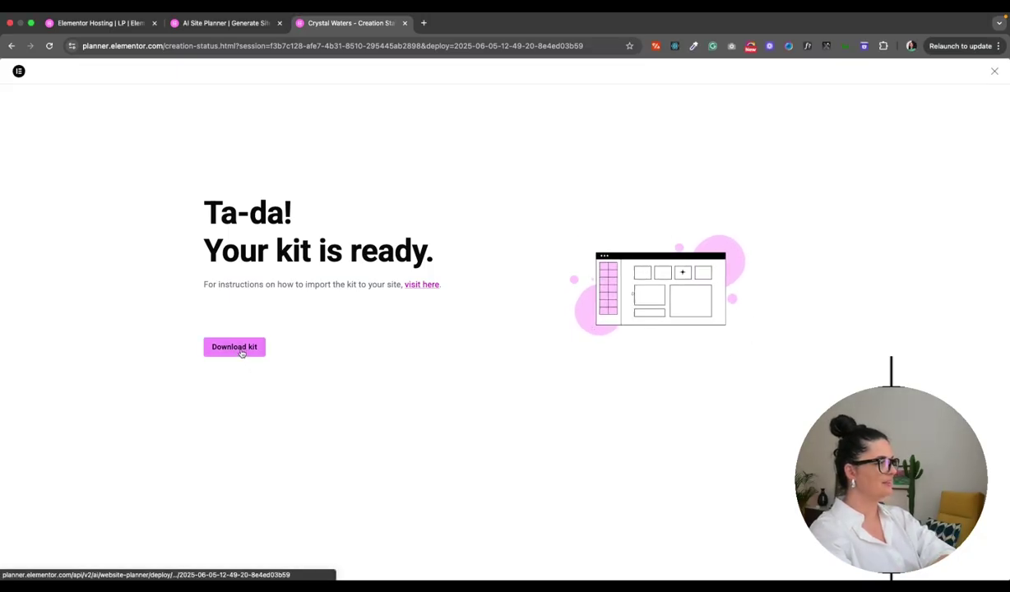